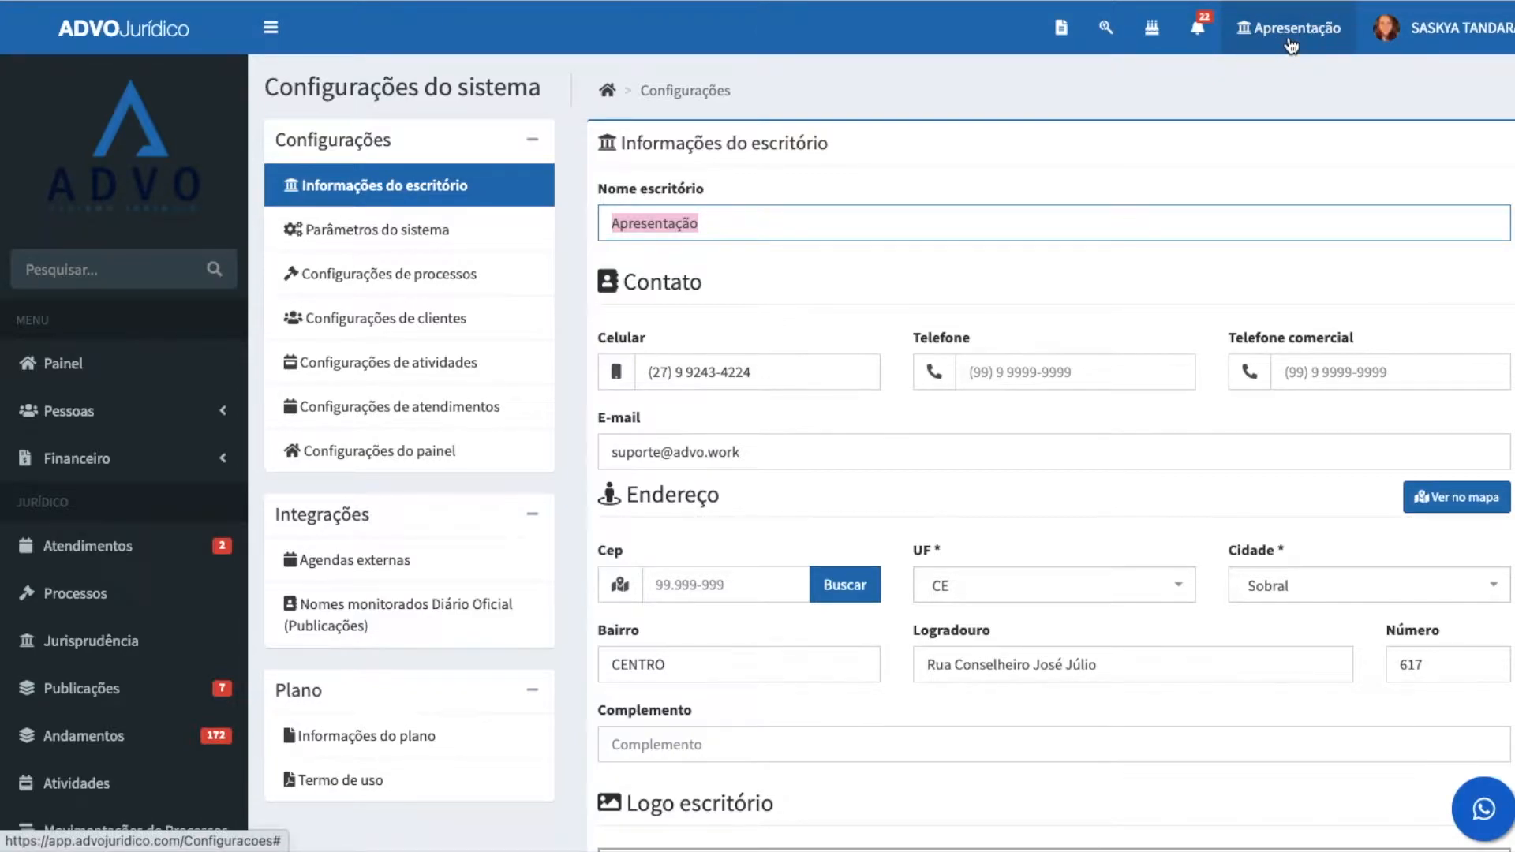
Step: In the system parameters, leave uppercase form letters enabled and choose 25 as the number of records per page
click(414, 231)
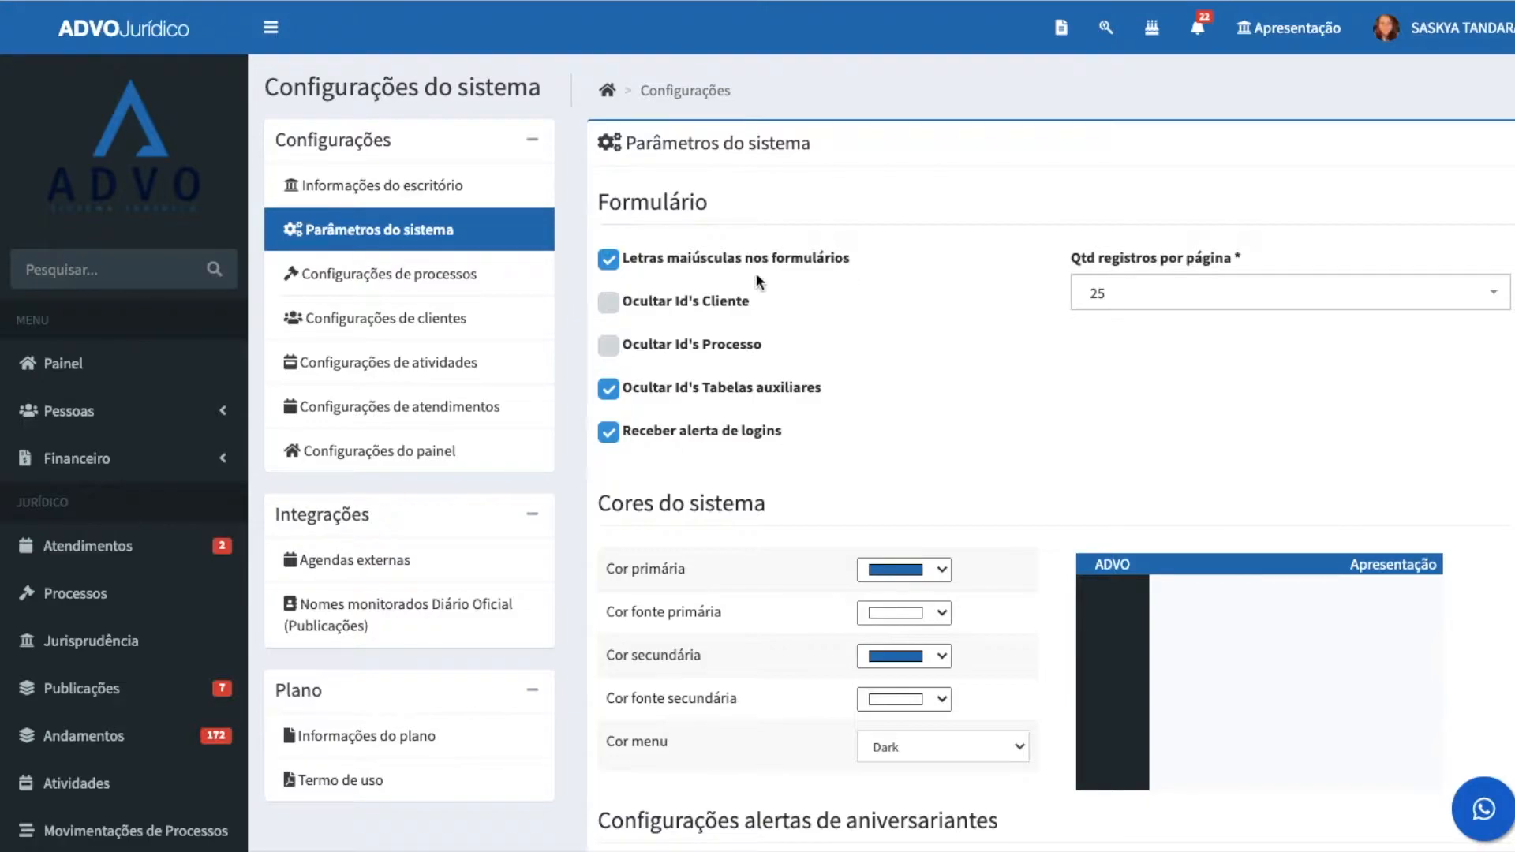
click(609, 263)
click(611, 262)
click(1137, 304)
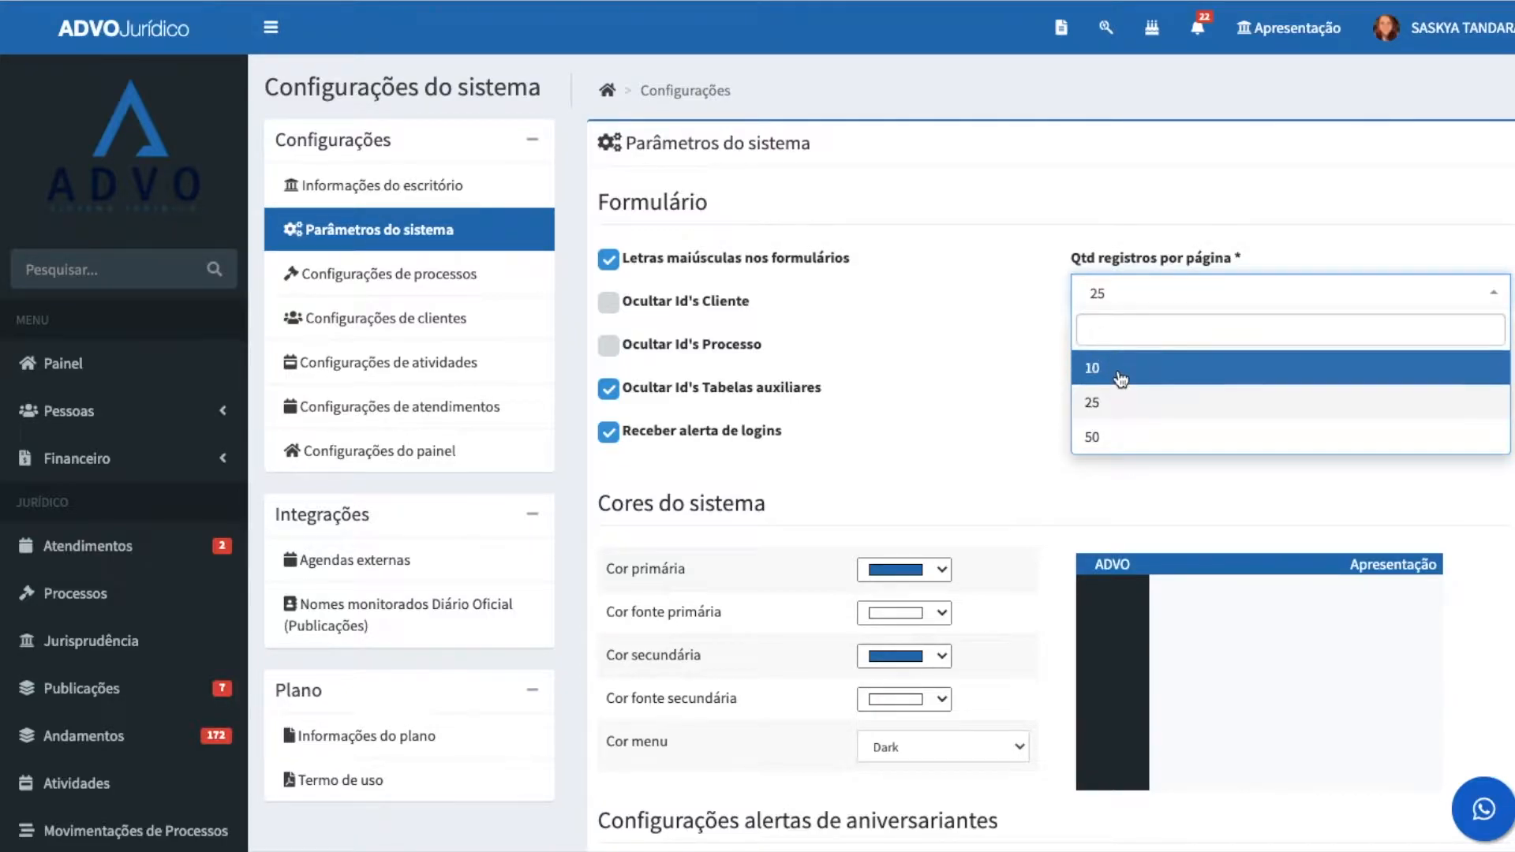
click(1107, 416)
Step: Set the menu colour (Cor menu) to Light in the system colours section
scroll(887, 395, down, 4)
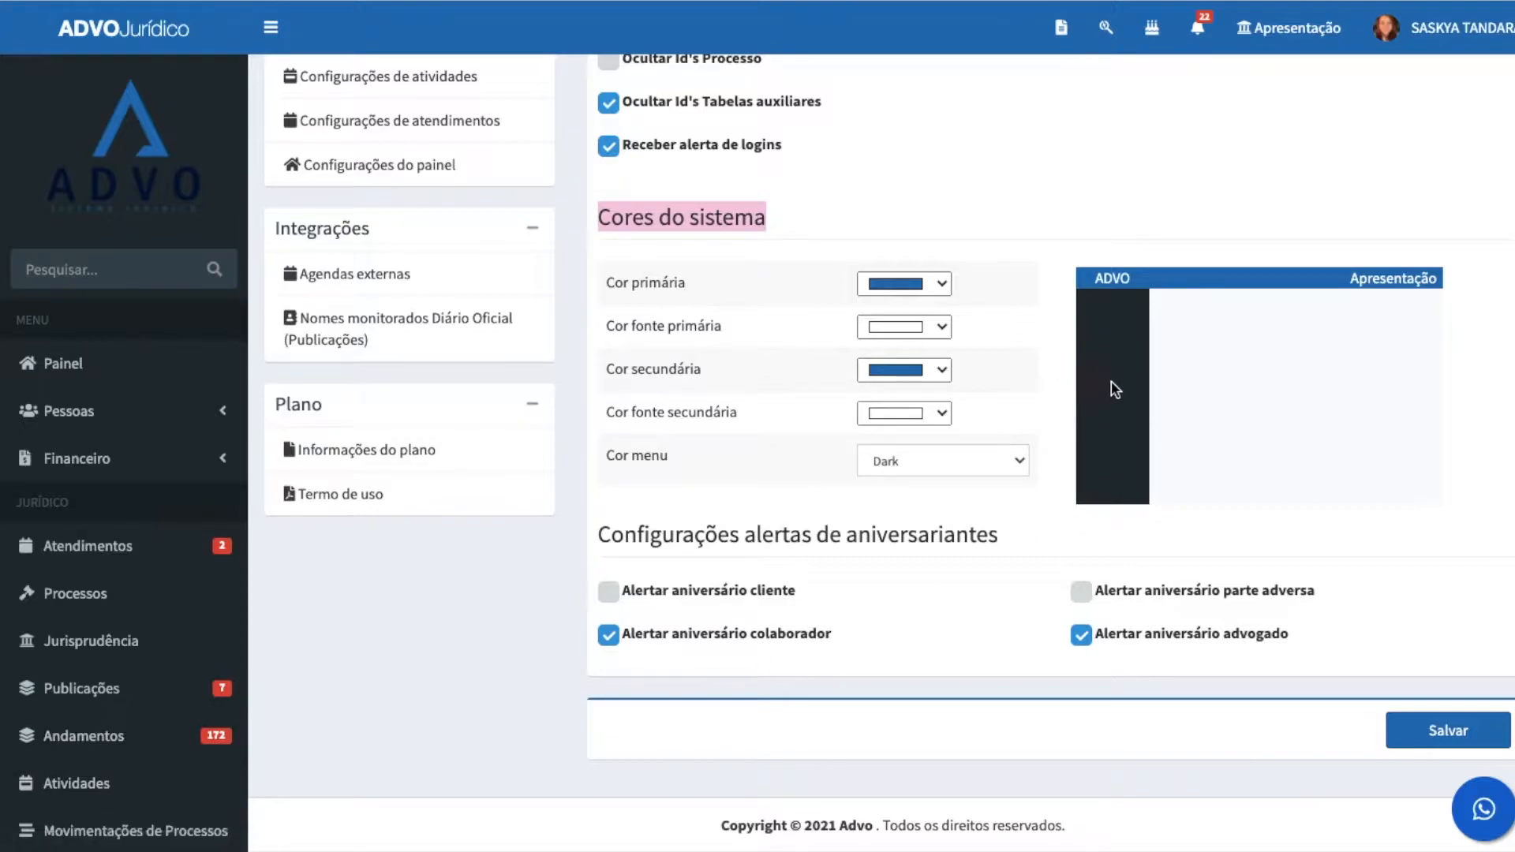
click(899, 462)
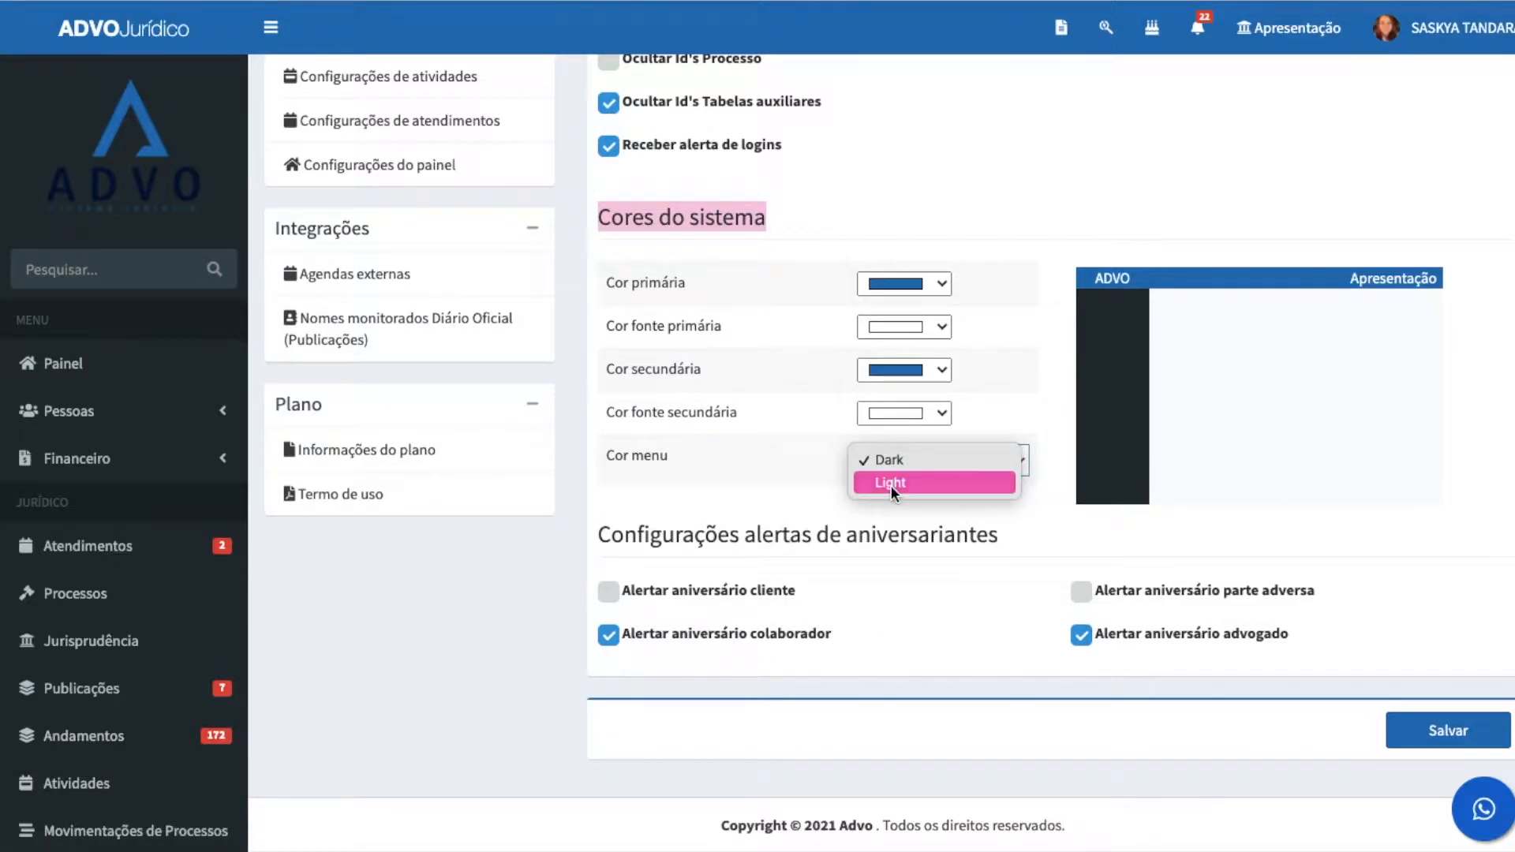
click(892, 482)
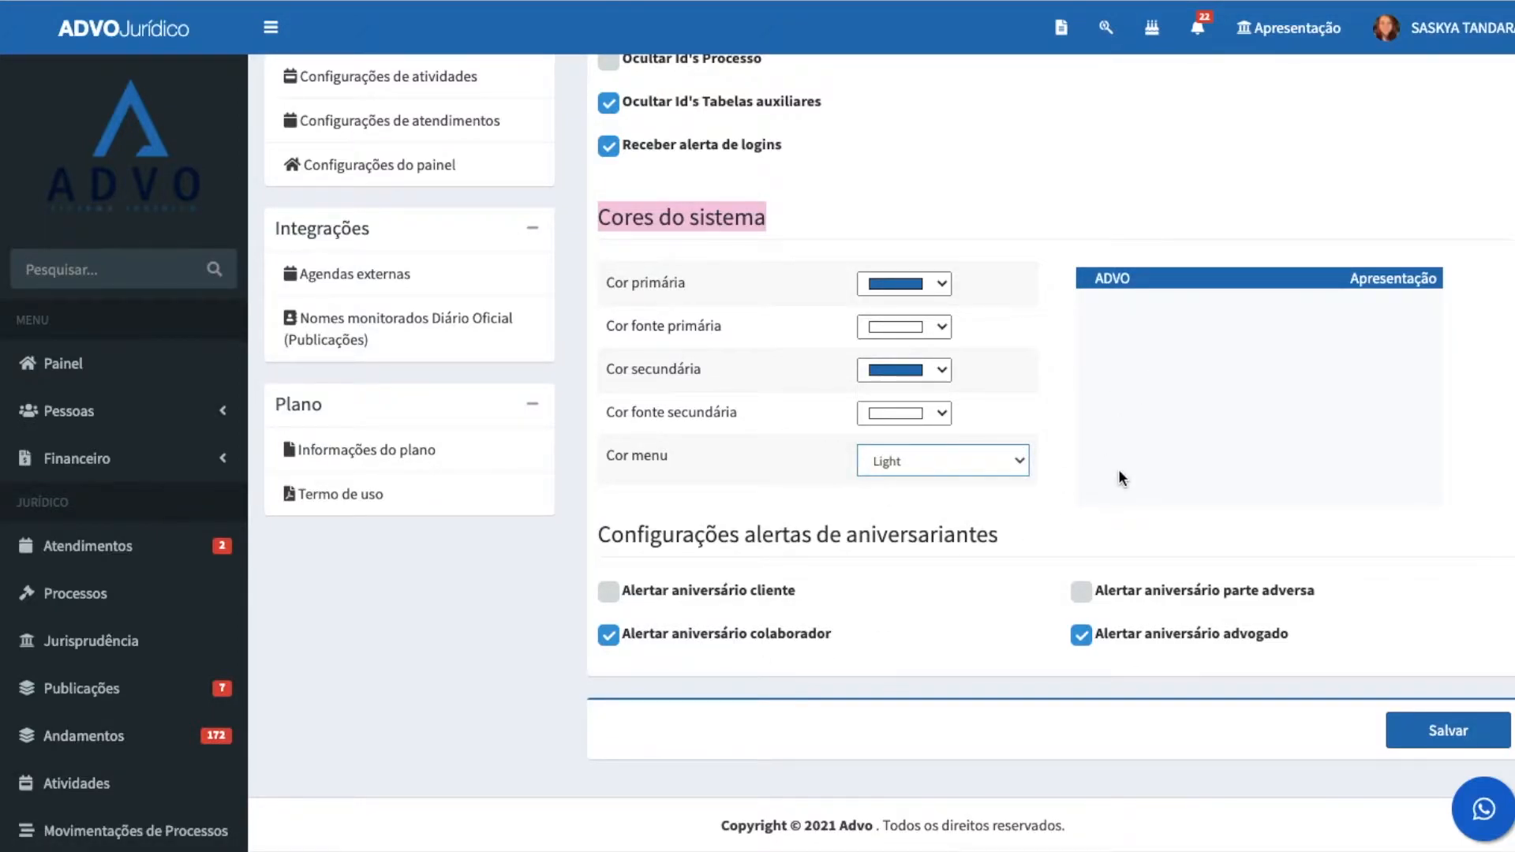
Step: Try to sample the primary colour from the blue triangle in the office logo with a custom colour eyedropper
click(906, 287)
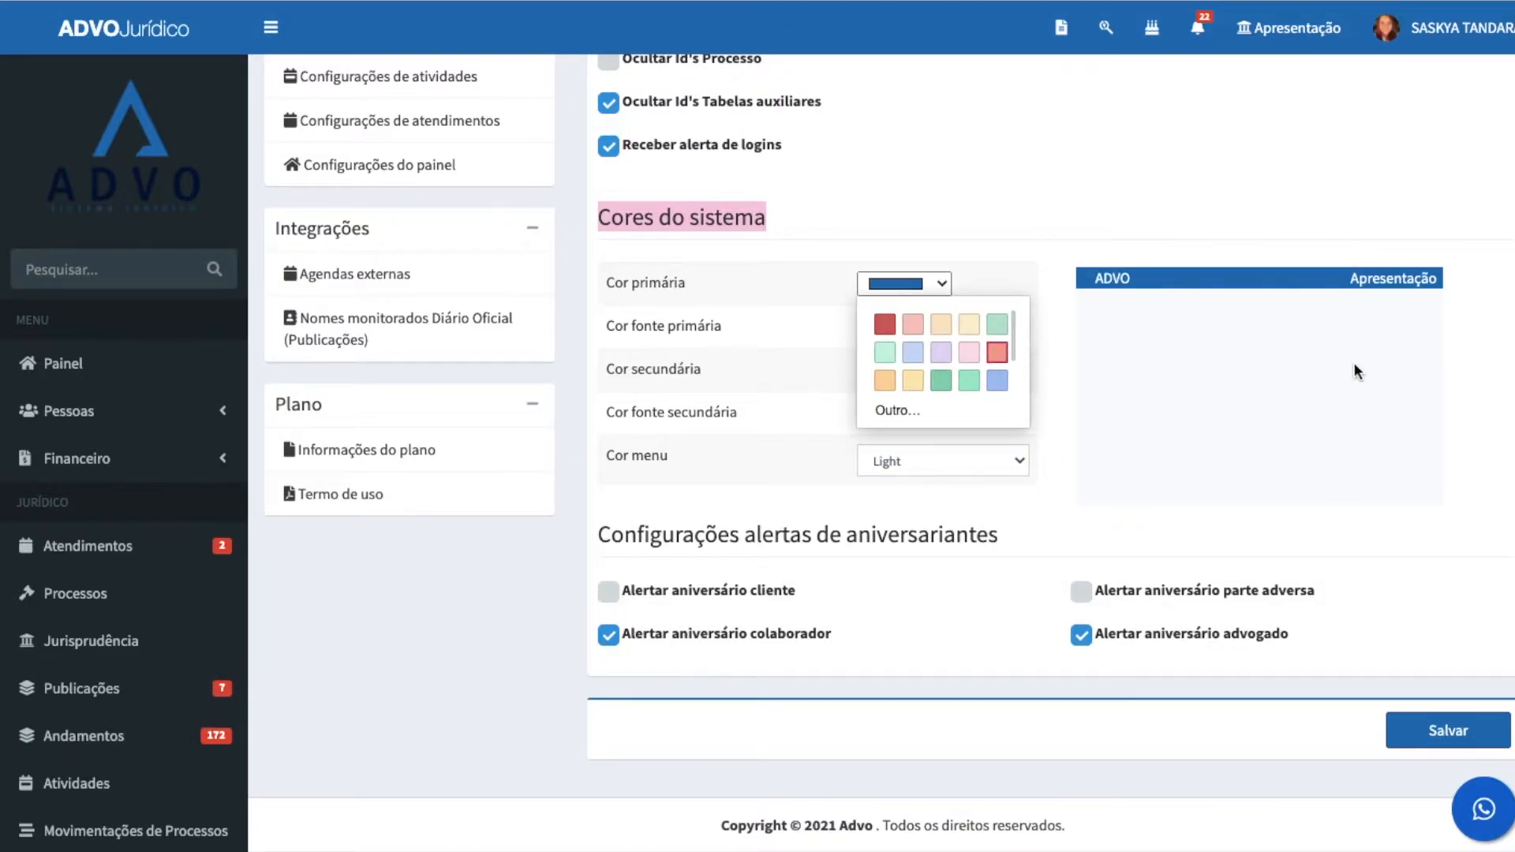
click(1121, 399)
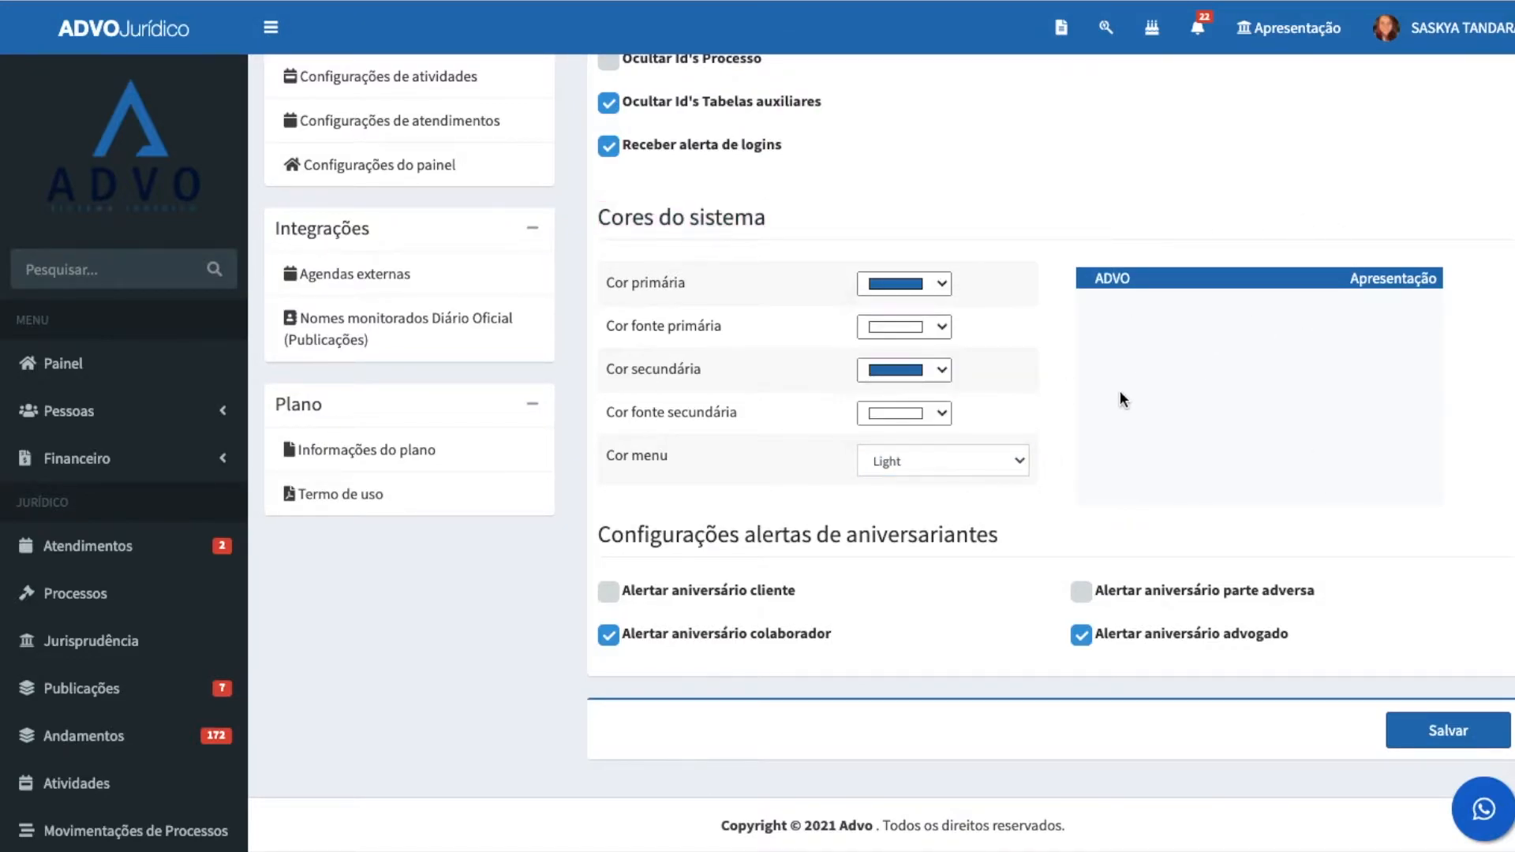
click(891, 287)
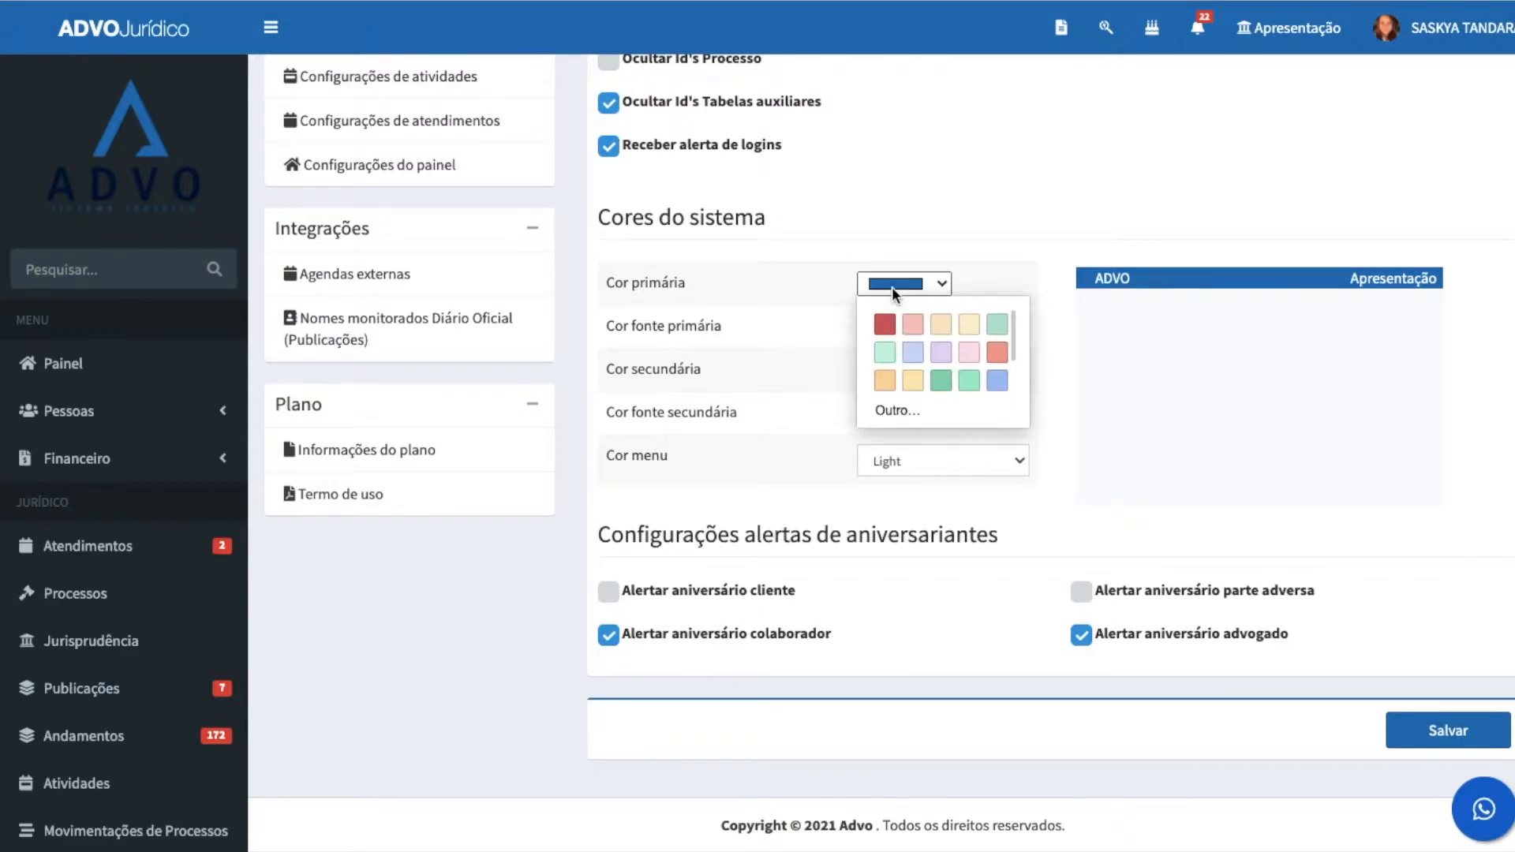
click(878, 411)
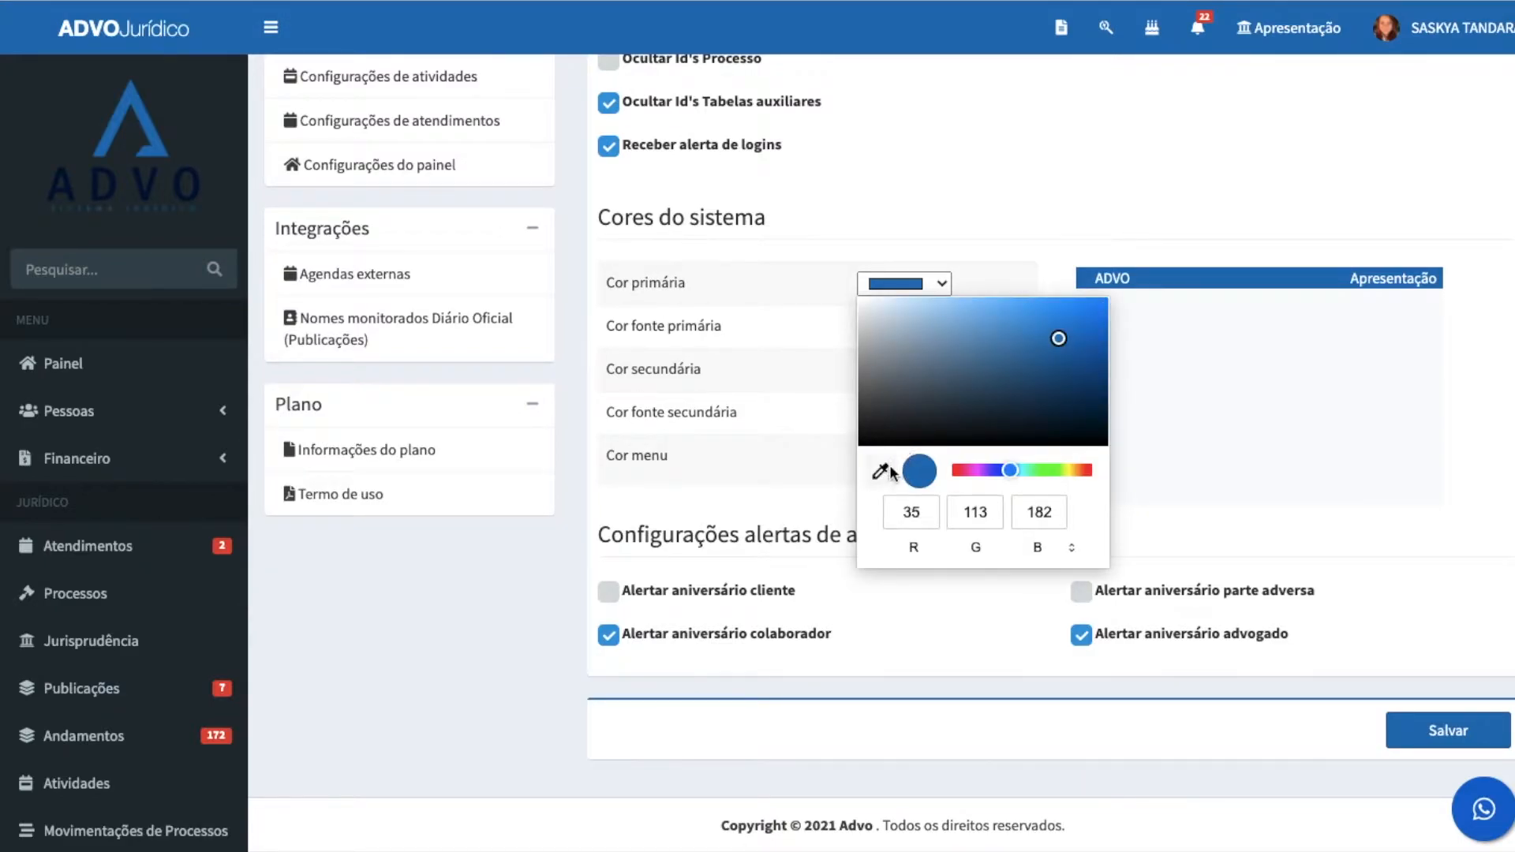
click(879, 472)
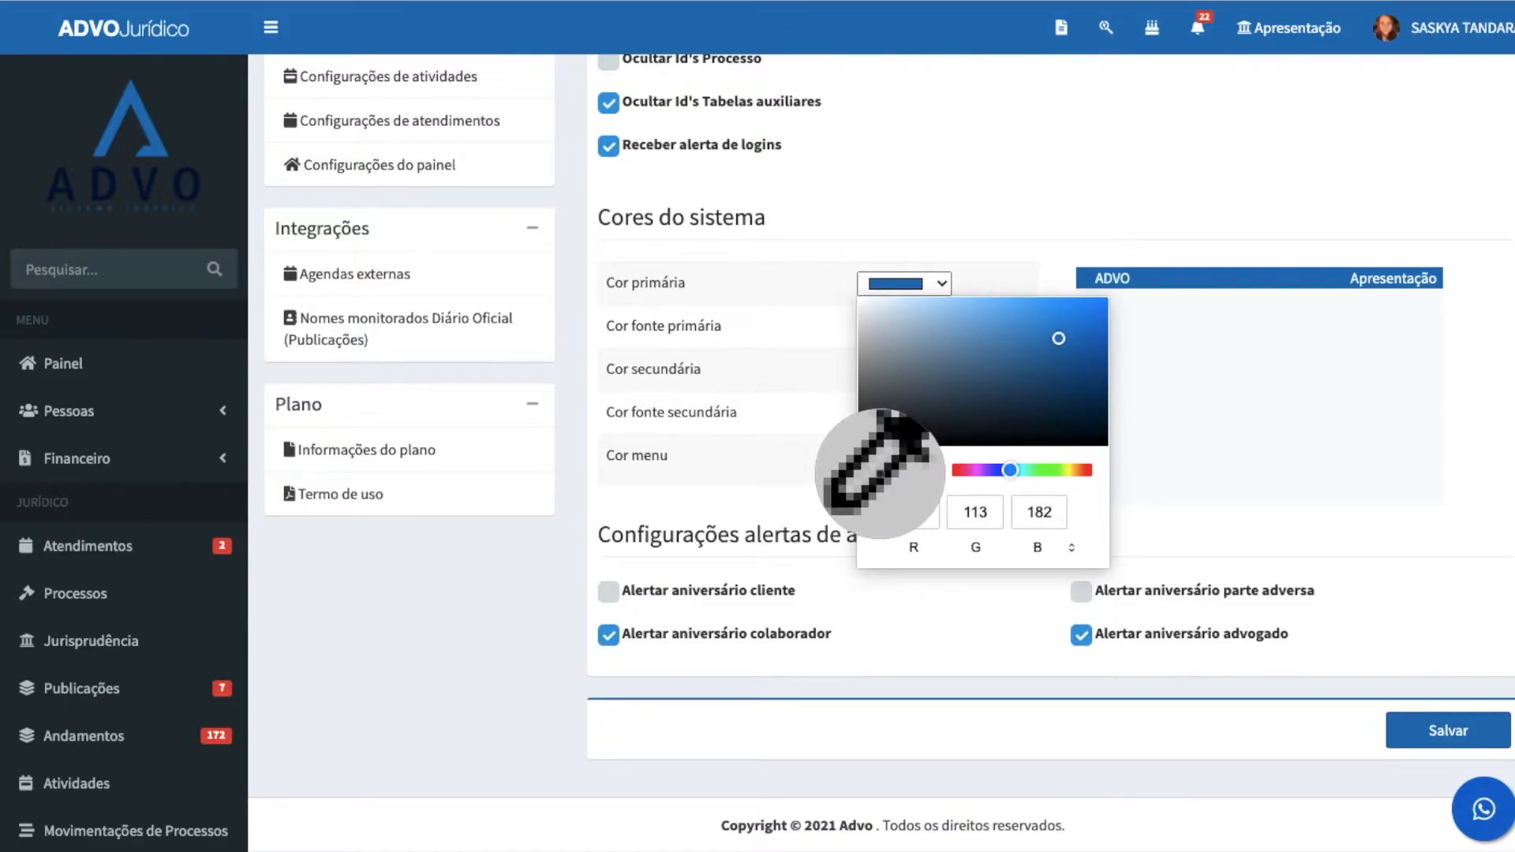
click(146, 123)
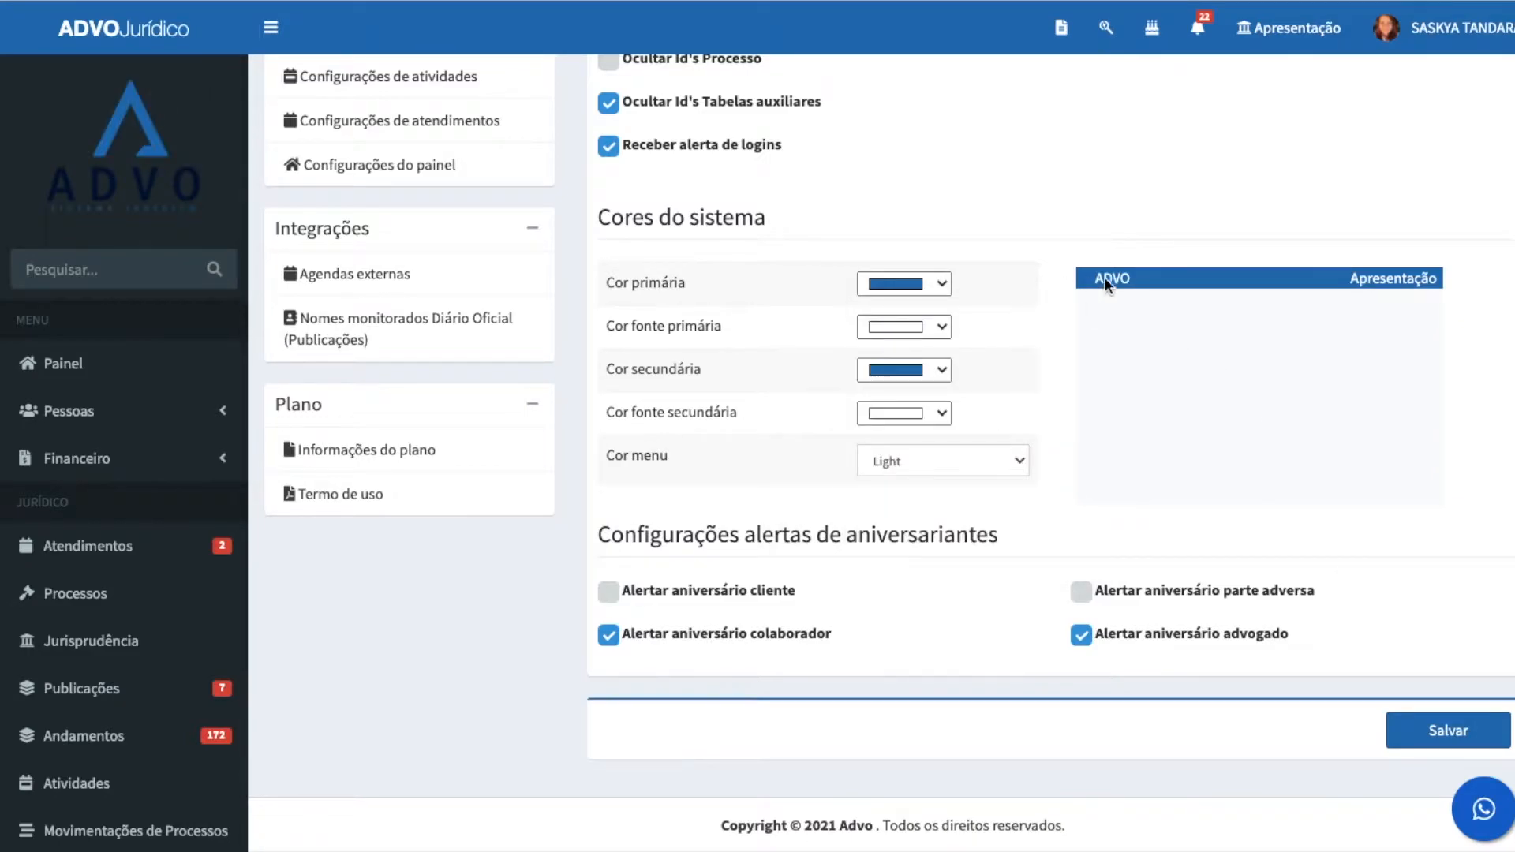
Step: Set the primary colour to the logo lettering's dark navy, RGB 0, 17, 52, by sampling it with the eyedropper
click(904, 283)
click(879, 471)
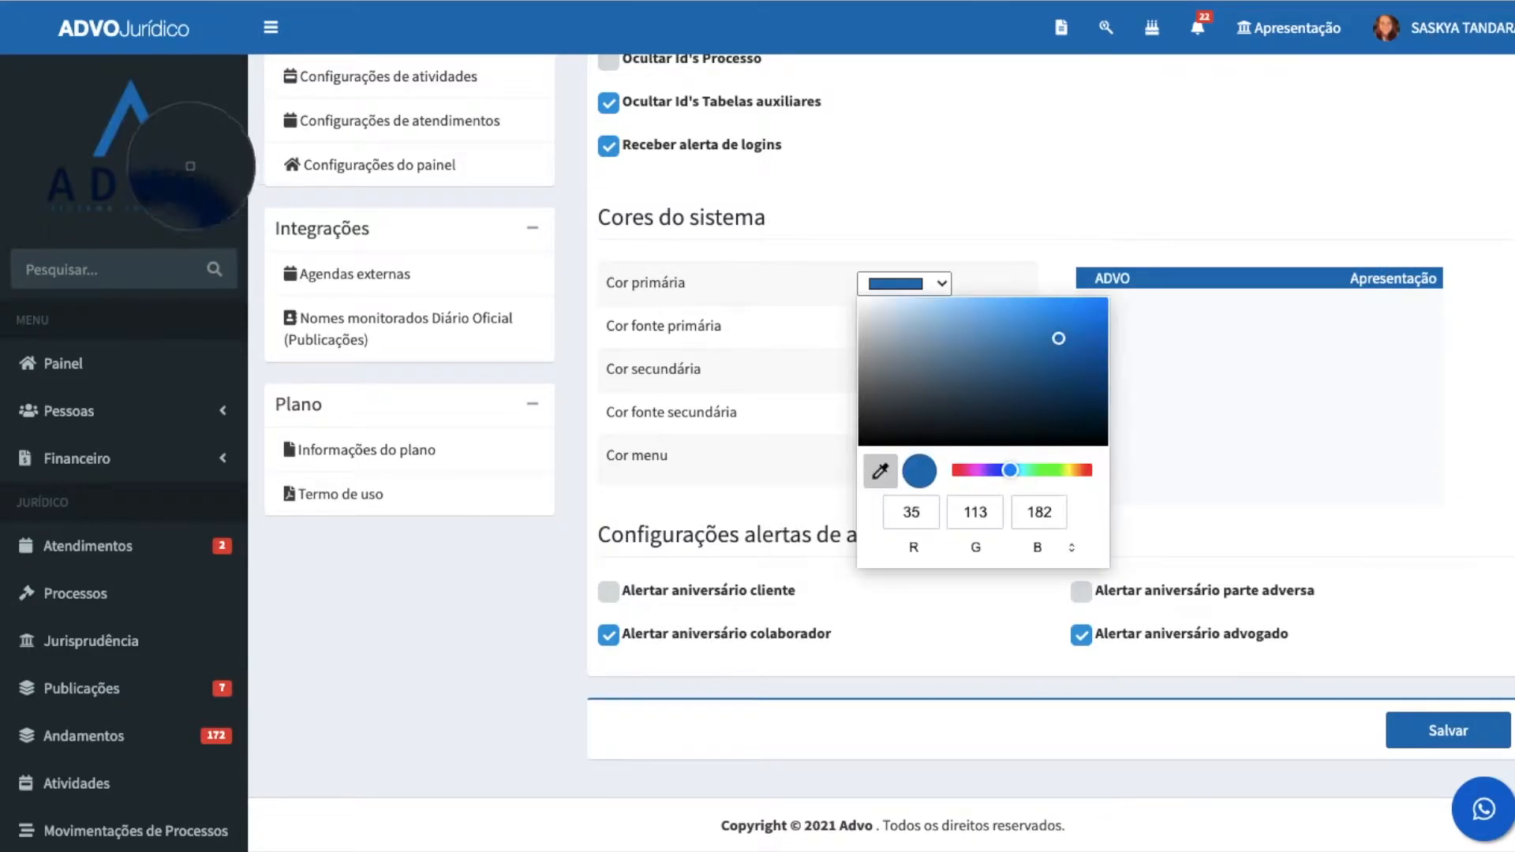
click(150, 184)
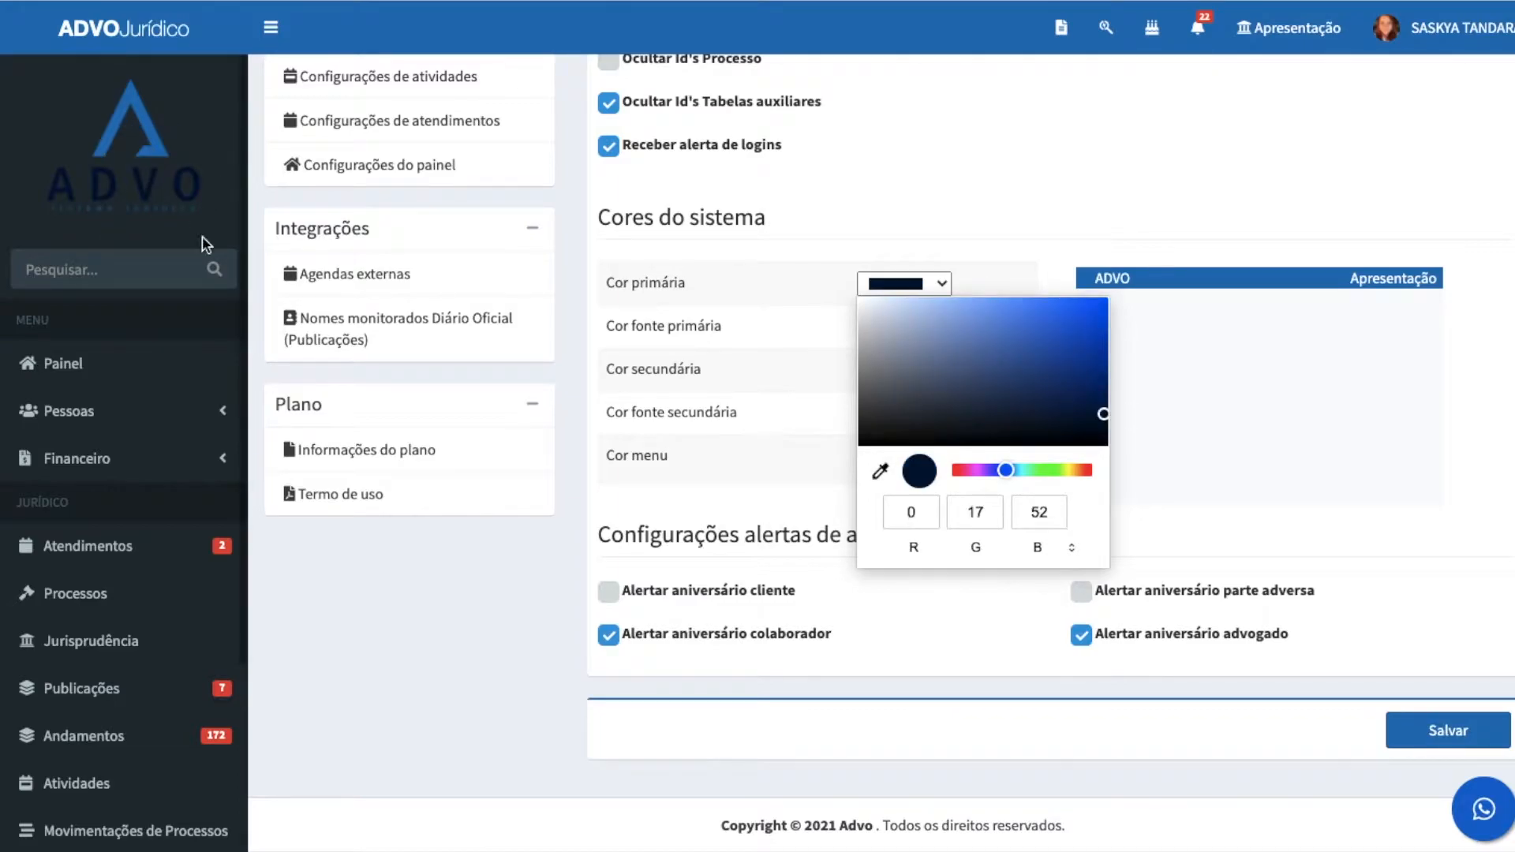
click(1139, 278)
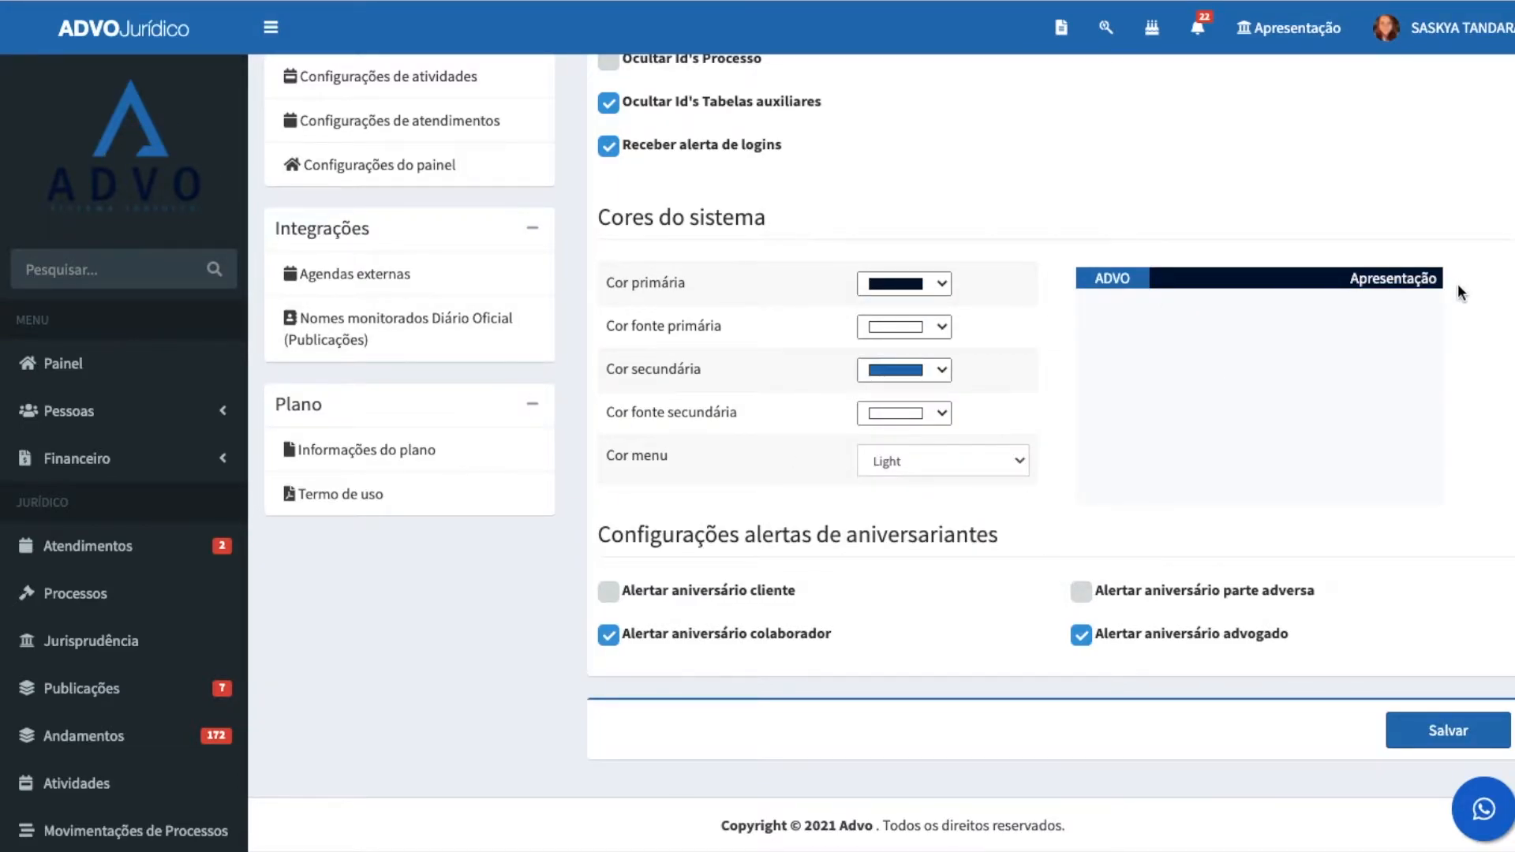
Step: Set the secondary colour to RGB 0, 17, 52 by sampling the dark navy lettering of the logo
click(939, 368)
click(891, 496)
click(879, 557)
click(154, 177)
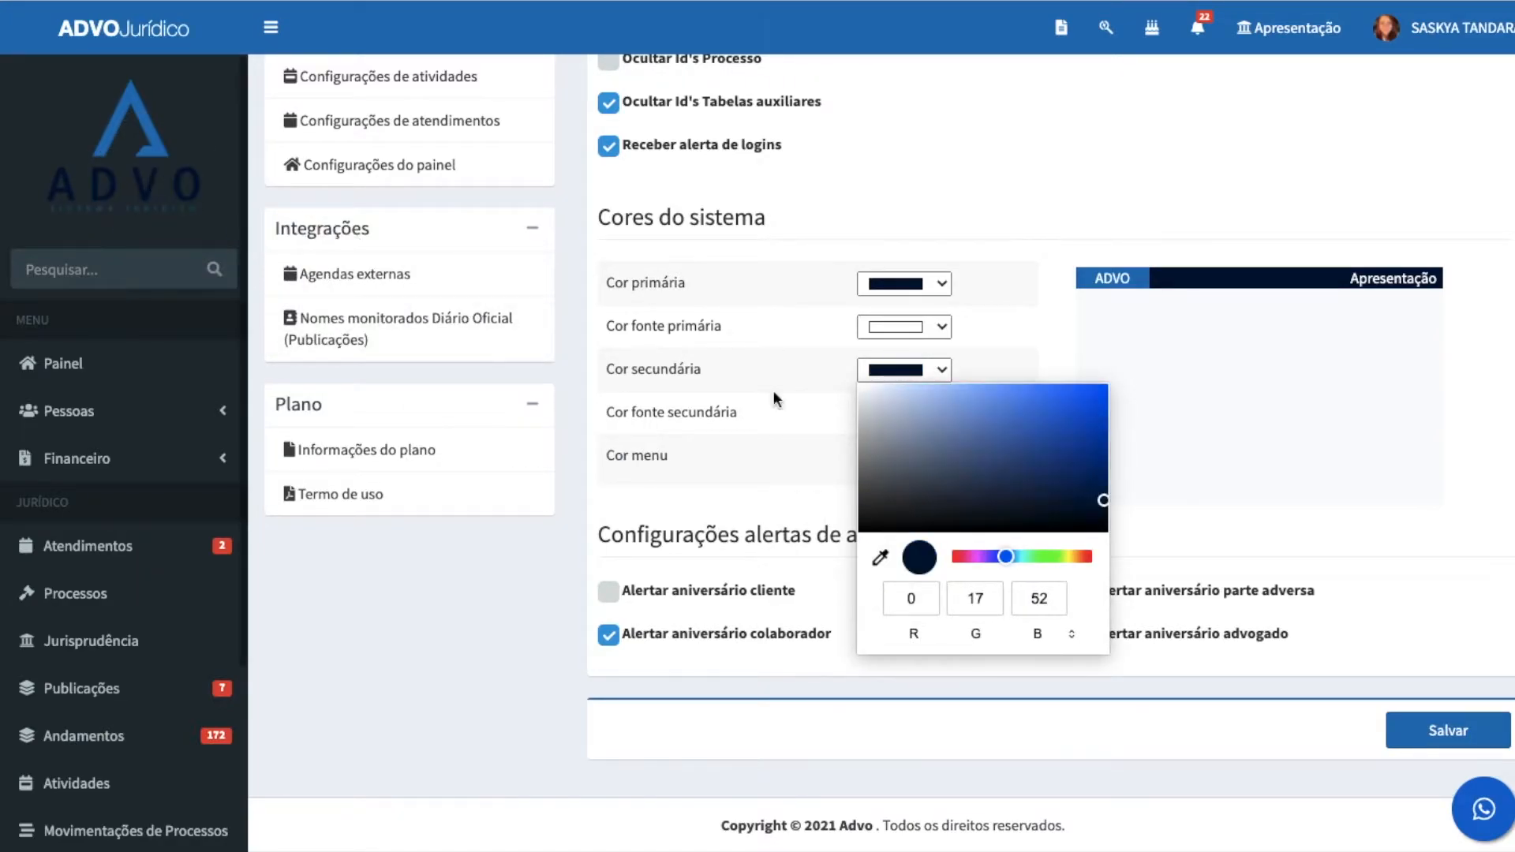
click(821, 476)
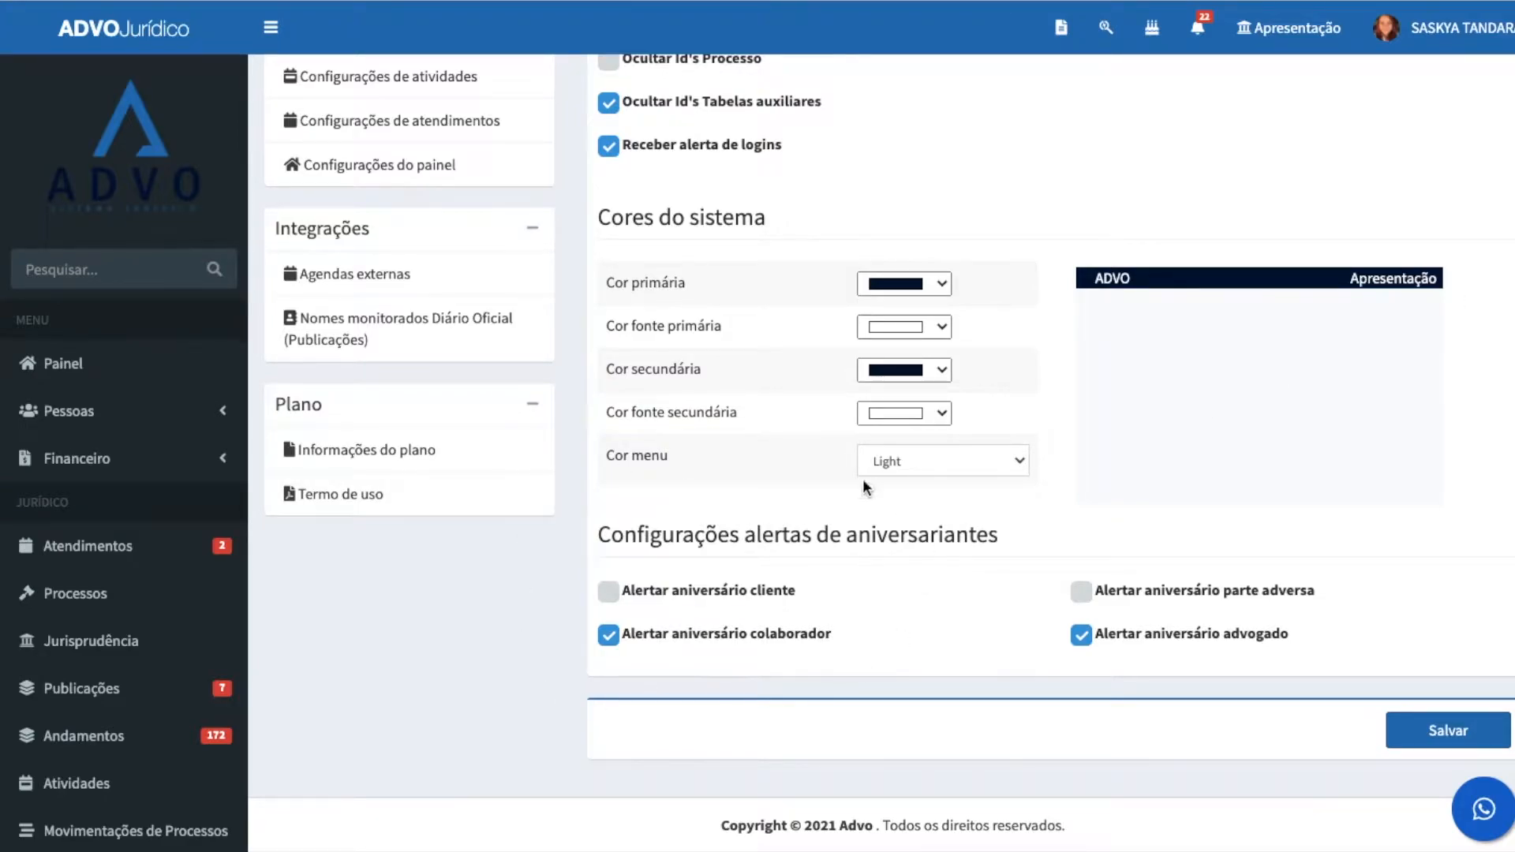
Step: Toggle the client birthday alert on and back off, and save the system parameters
drag(600, 534, 1094, 531)
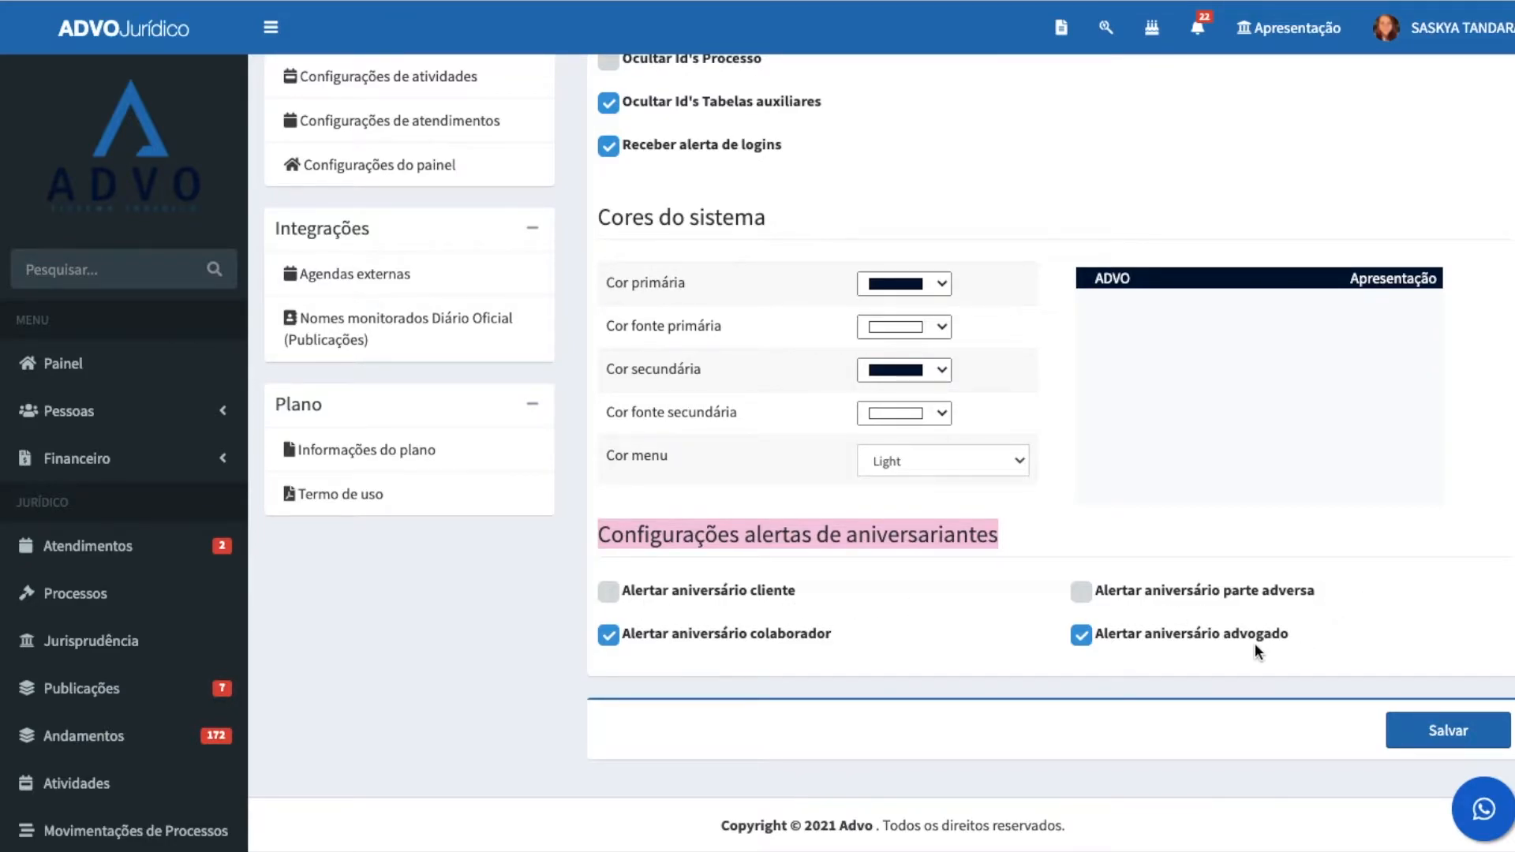
click(608, 592)
click(609, 593)
scroll(1012, 386, up, 1)
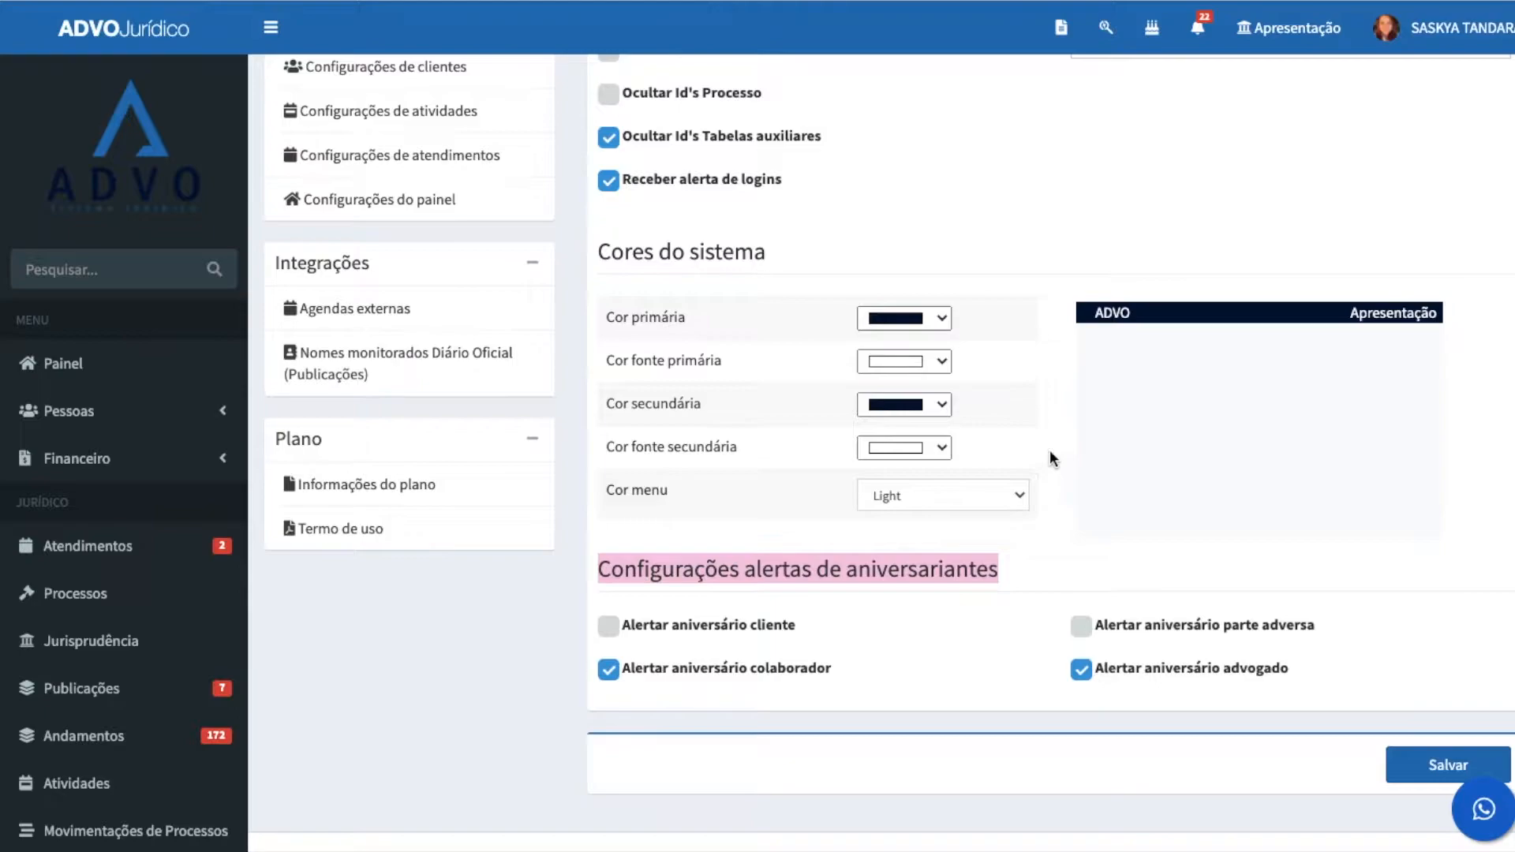
scroll(1055, 451, up, 3)
scroll(1011, 571, down, 4)
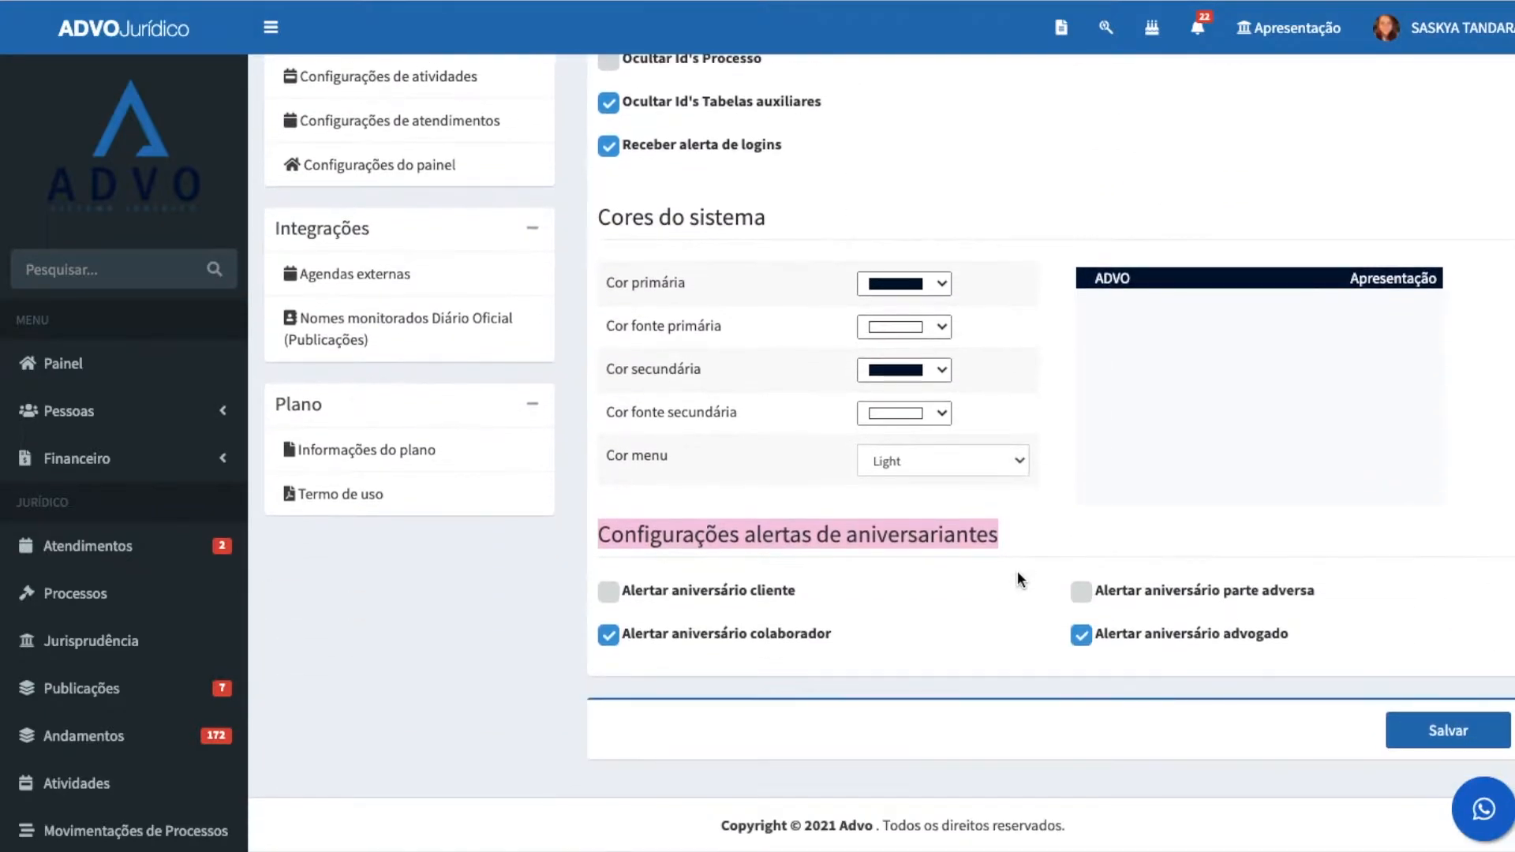
click(1412, 744)
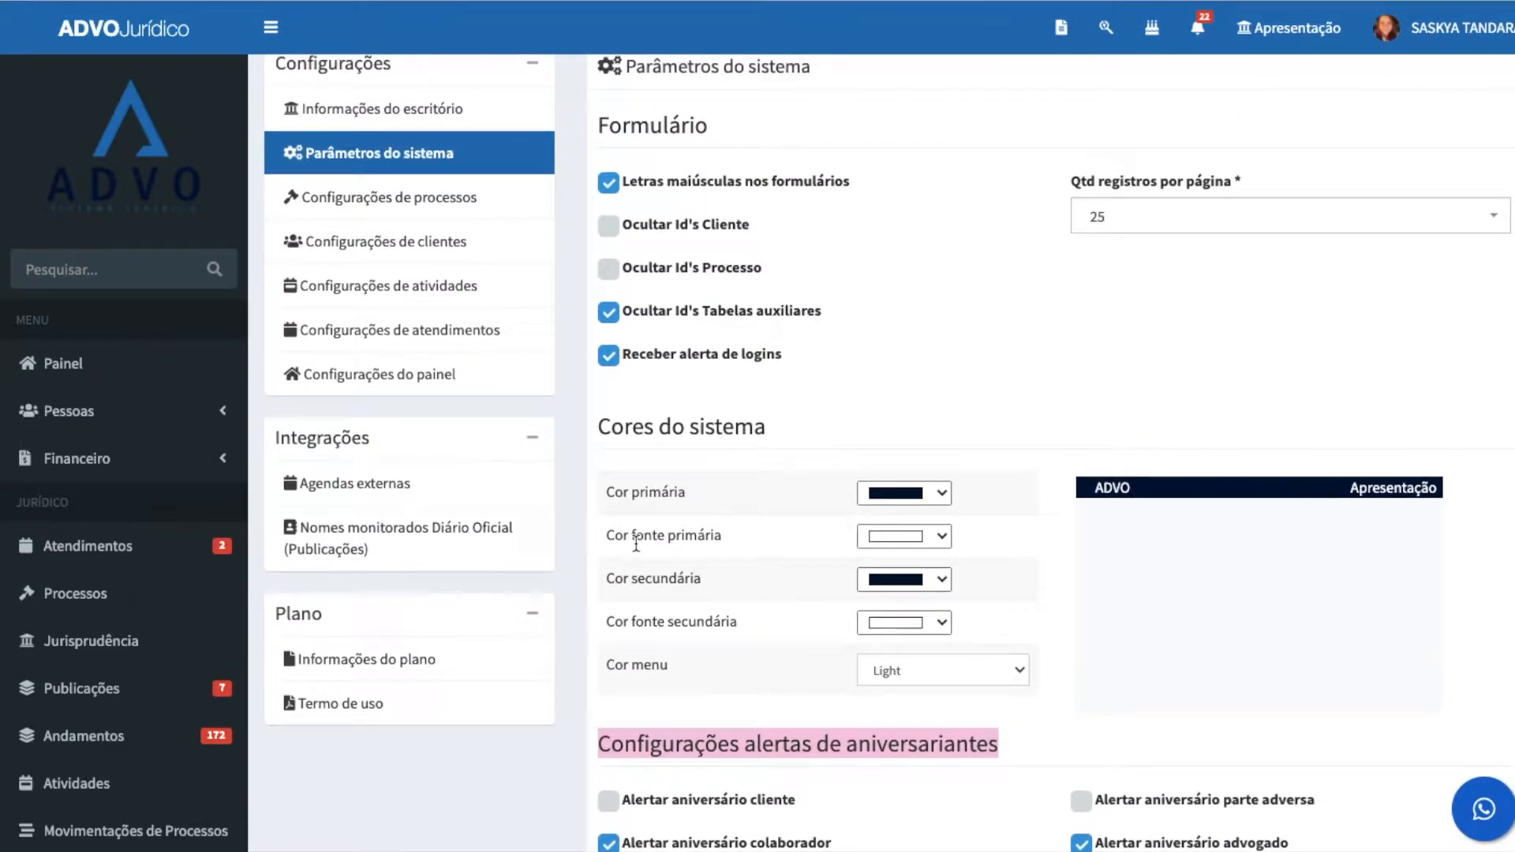
Step: Examine the process settings' options for ordering case updates and grouping activities, and open the client settings
click(351, 197)
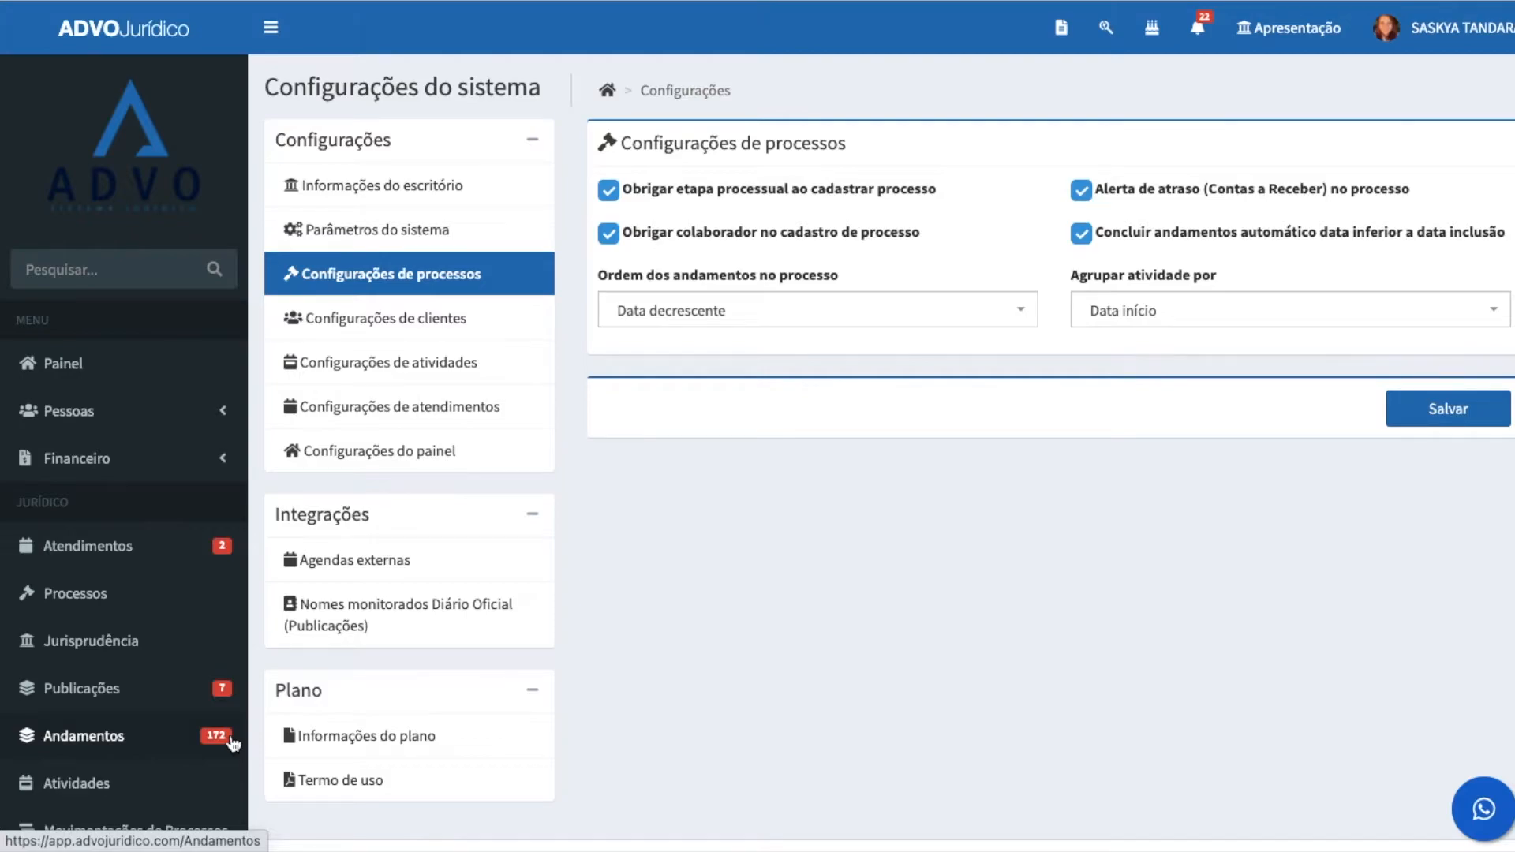
click(653, 328)
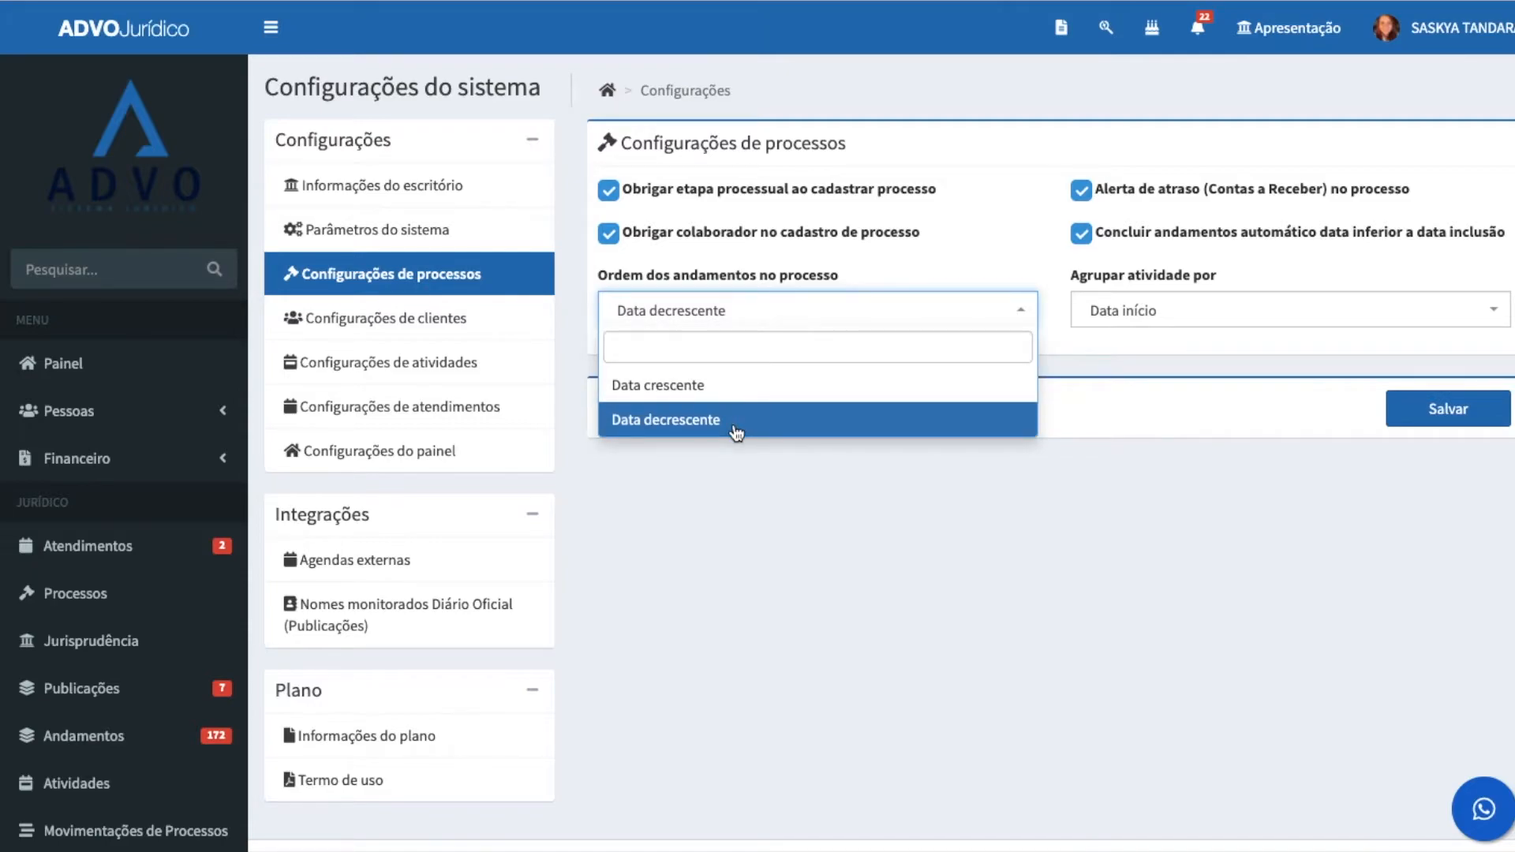
click(1107, 314)
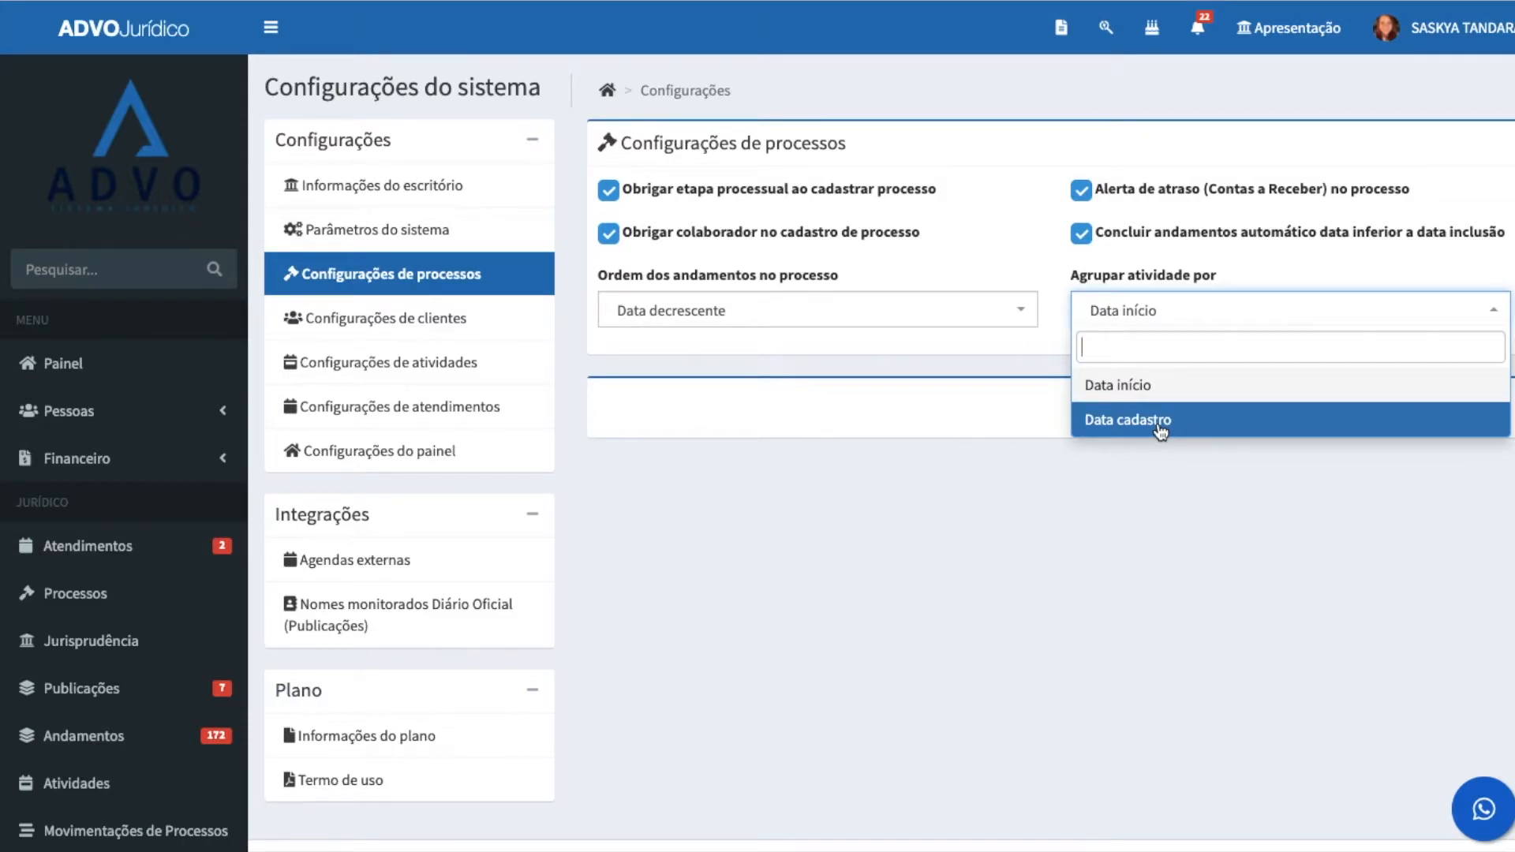
click(1038, 557)
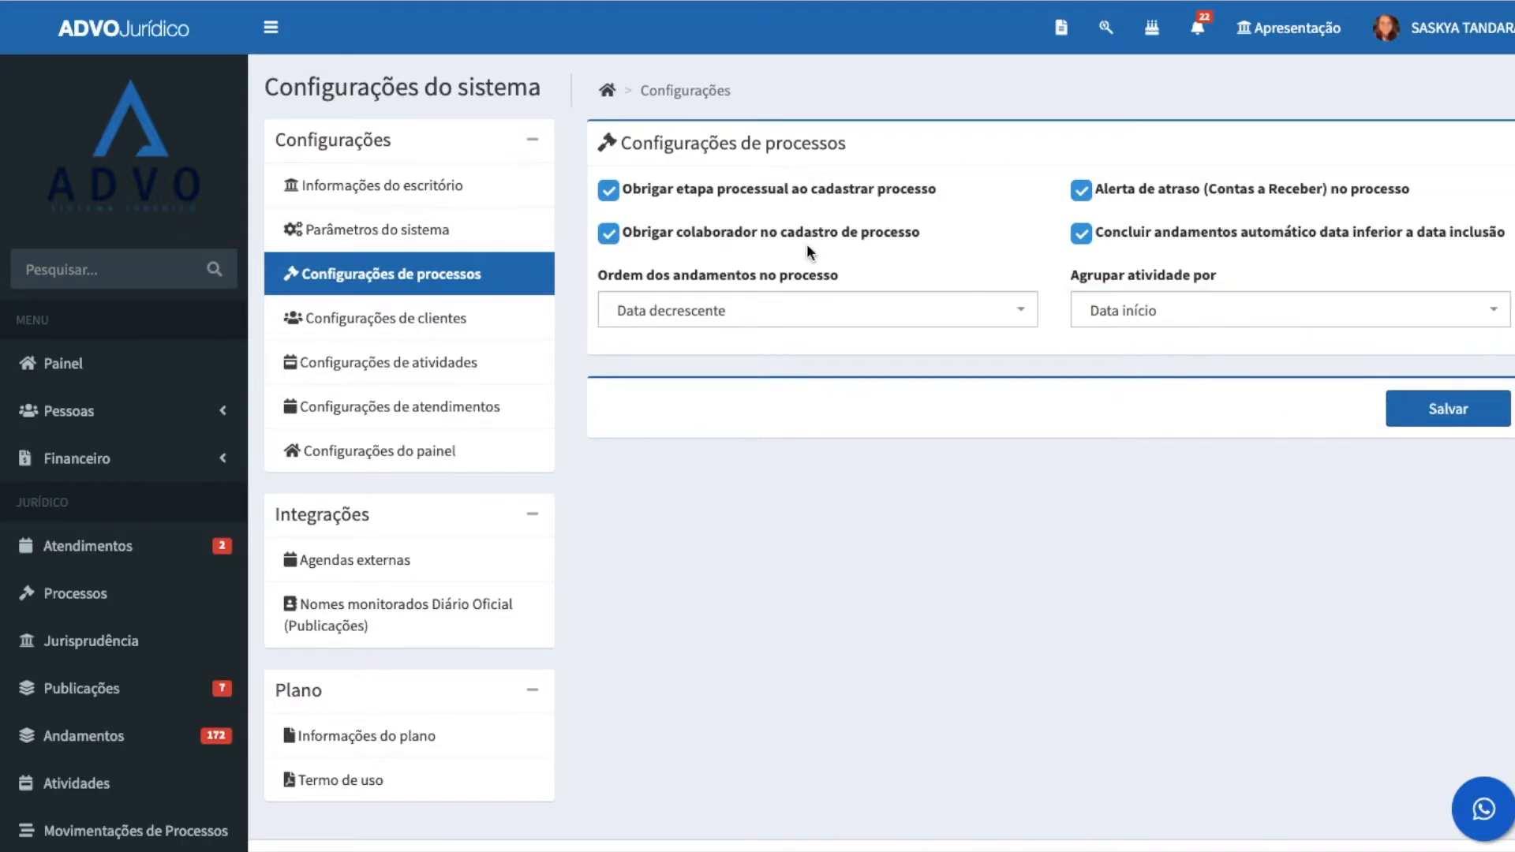
drag(627, 144, 867, 147)
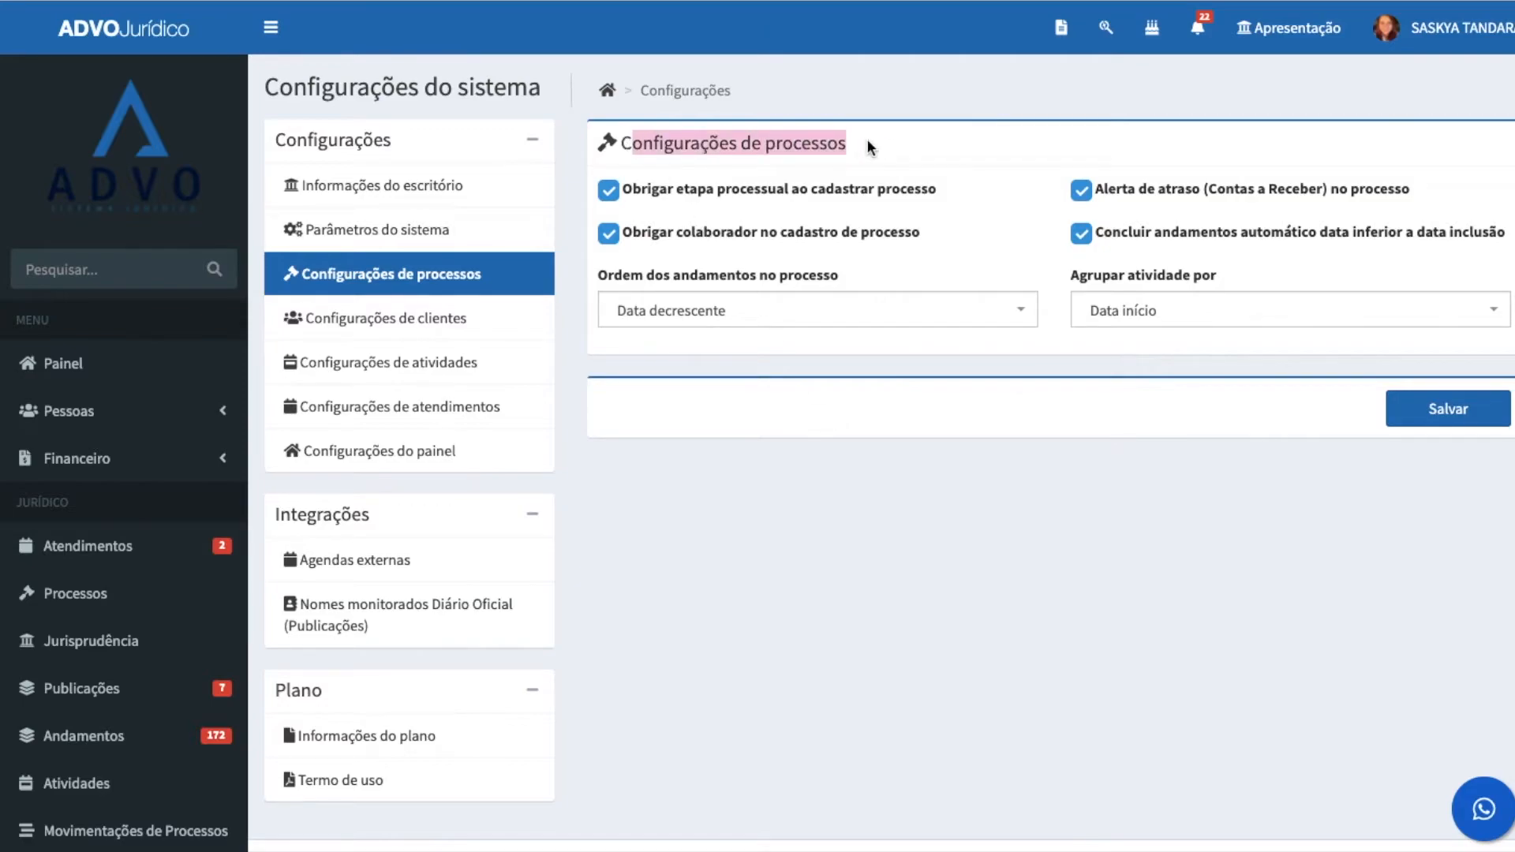
click(367, 323)
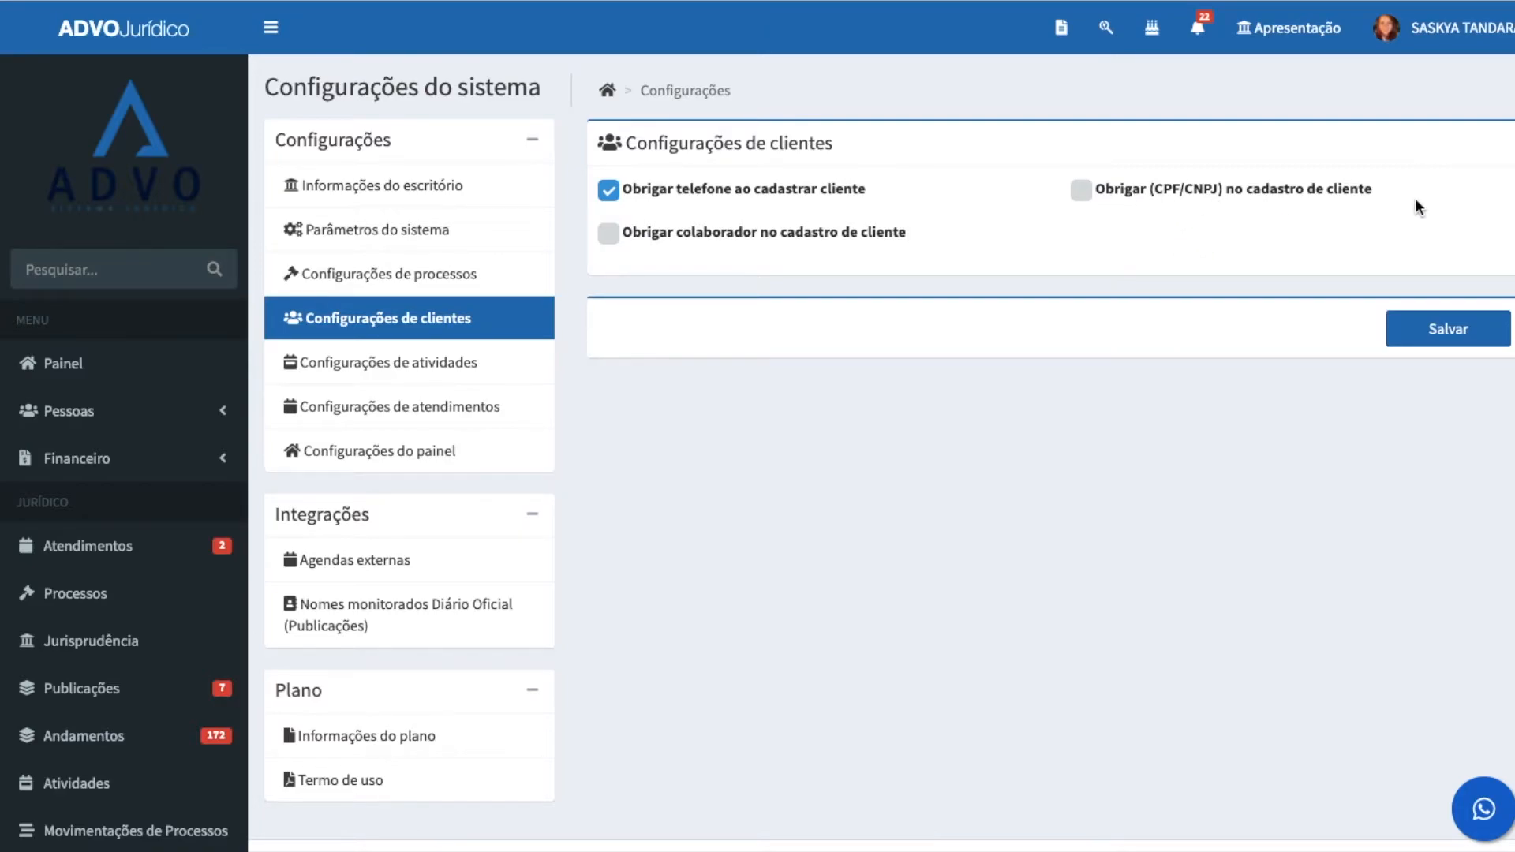
Step: In the activity settings, choose Usuário logado as the default responsible-user filter for the activity block
click(495, 373)
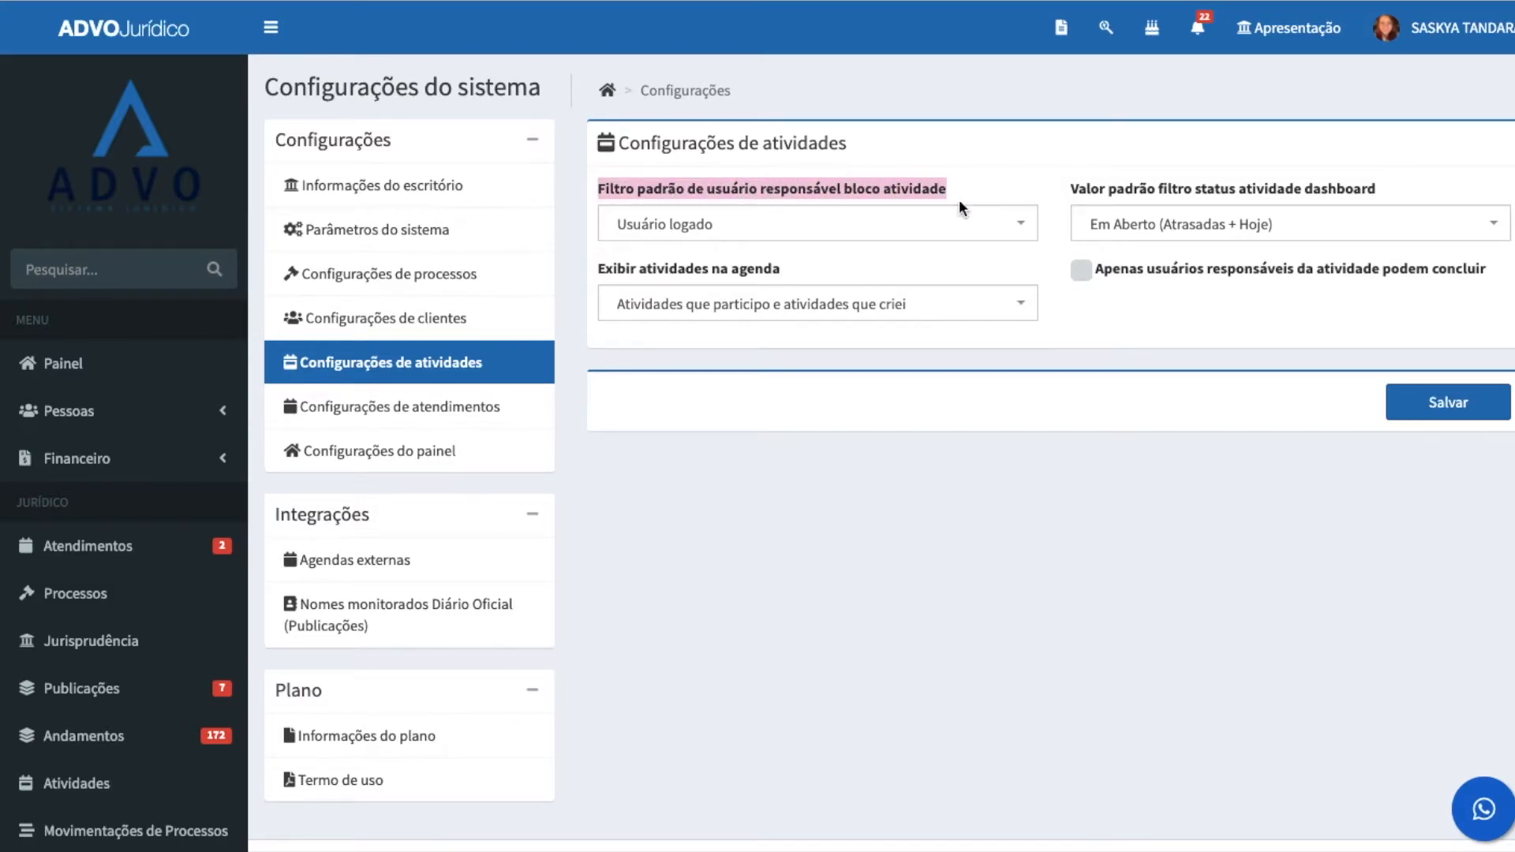
click(927, 232)
click(928, 232)
drag(949, 191, 604, 188)
click(704, 234)
click(669, 300)
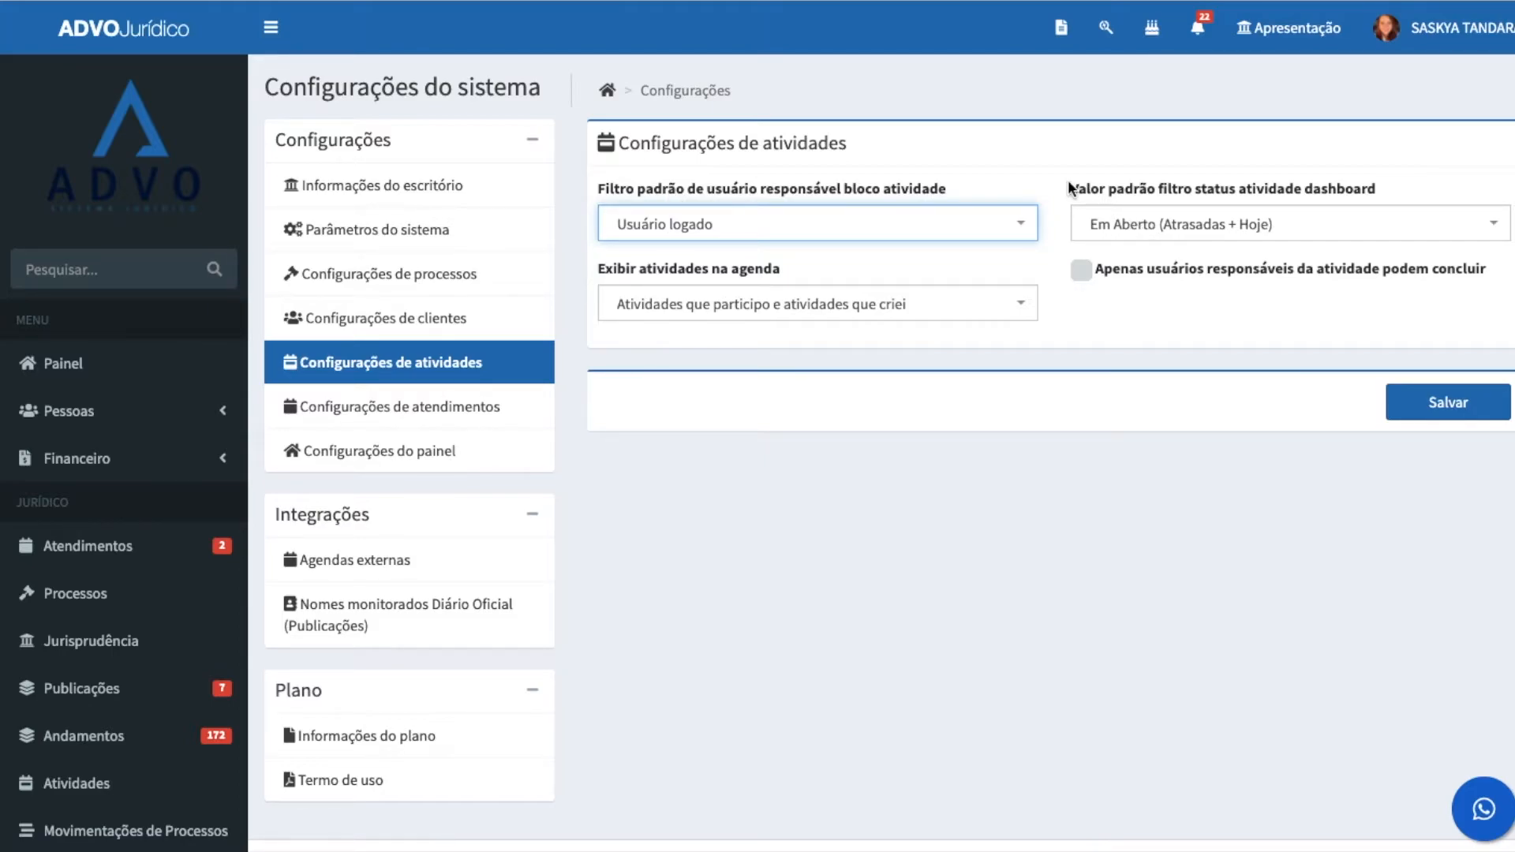
Step: Choose Em Aberto (Atrasadas + Hoje) as the default activity status filter for the dashboard
drag(1069, 188, 1126, 188)
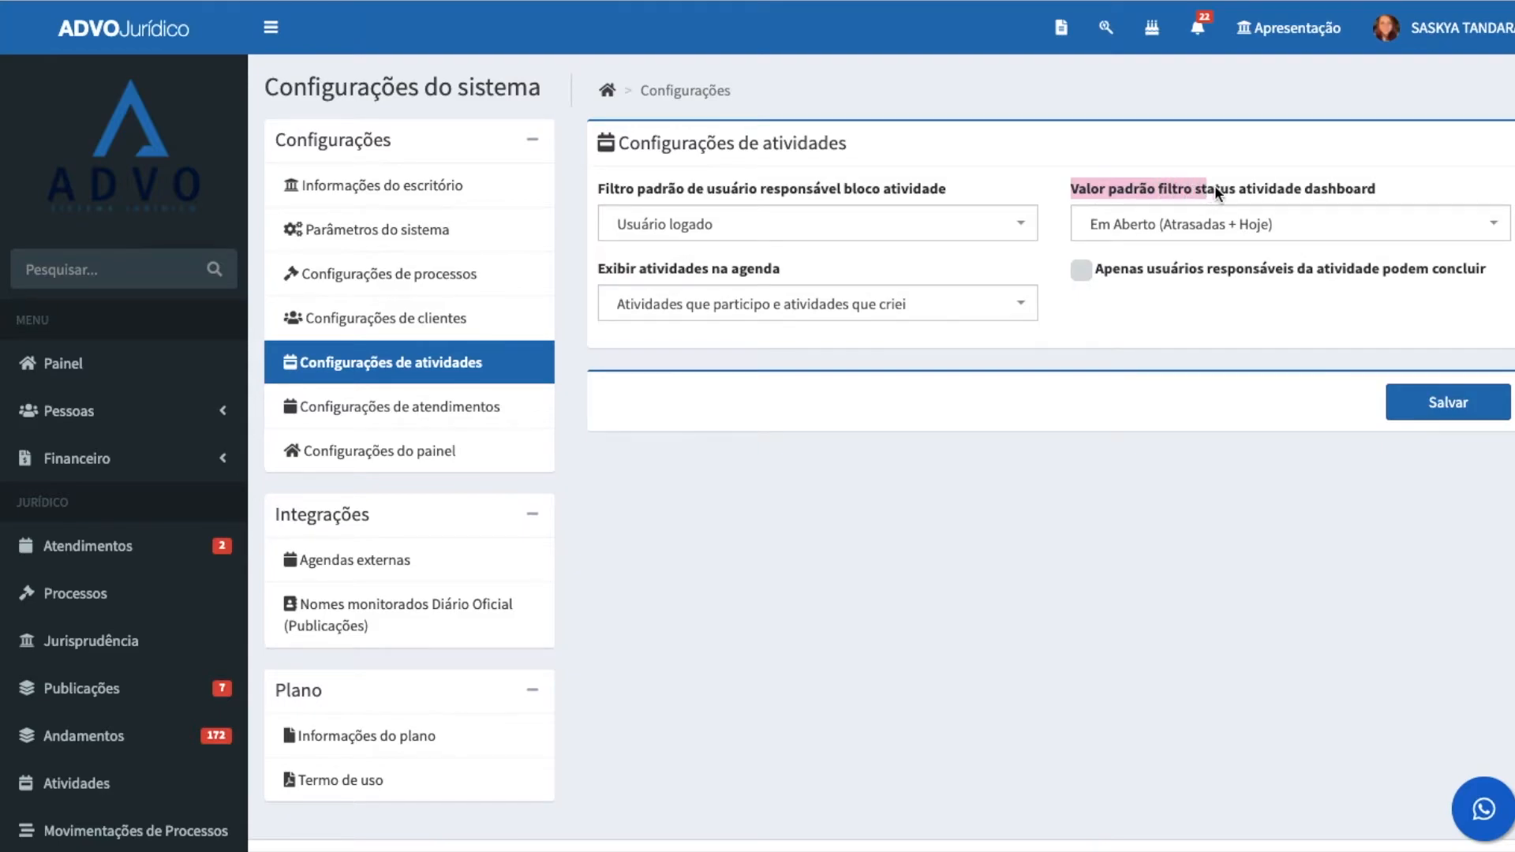
click(1390, 177)
click(1196, 233)
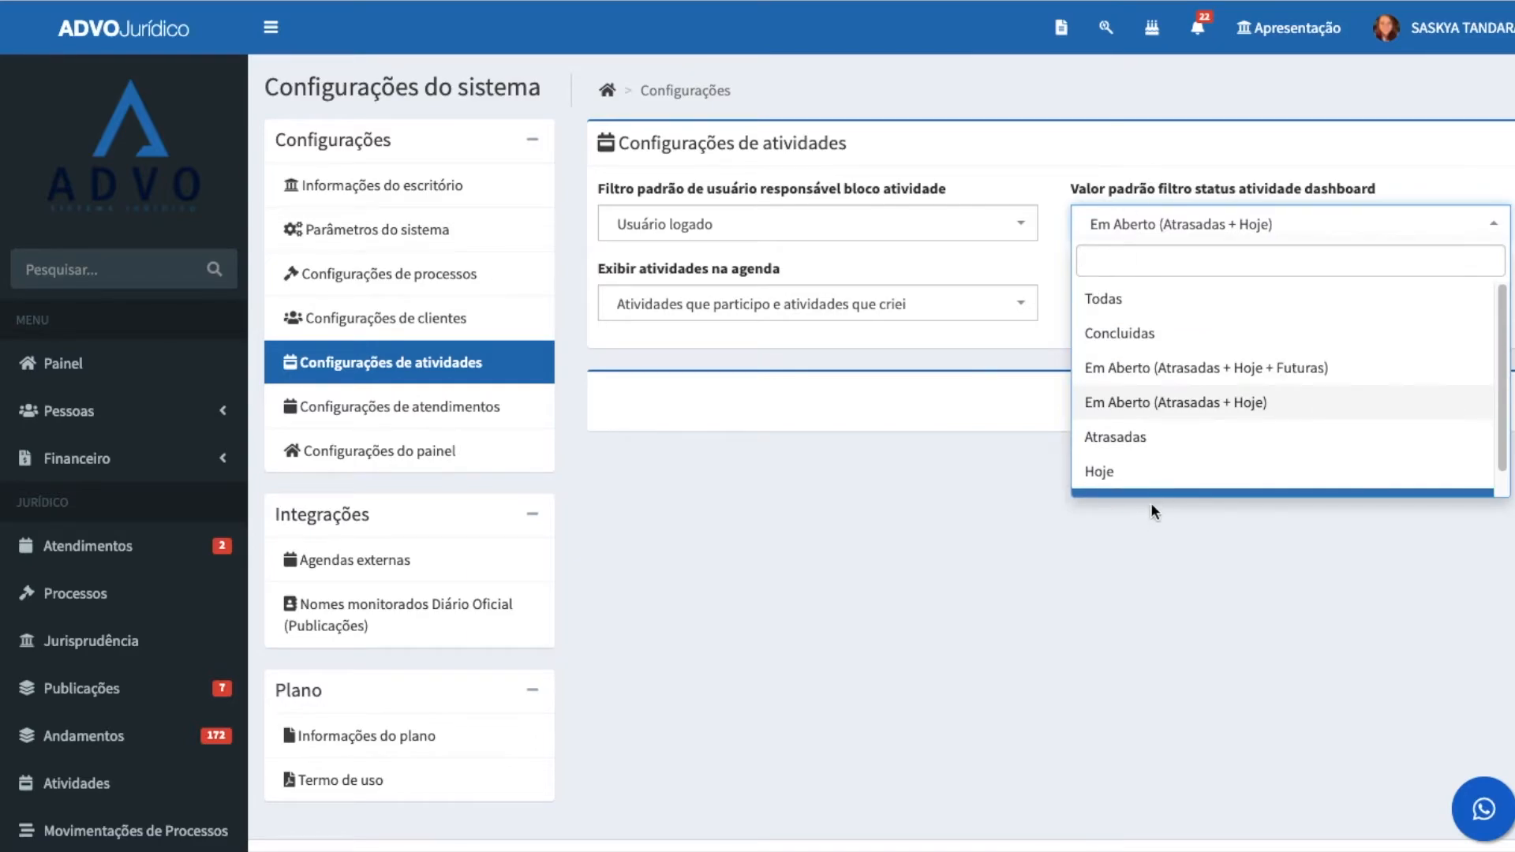
click(1148, 404)
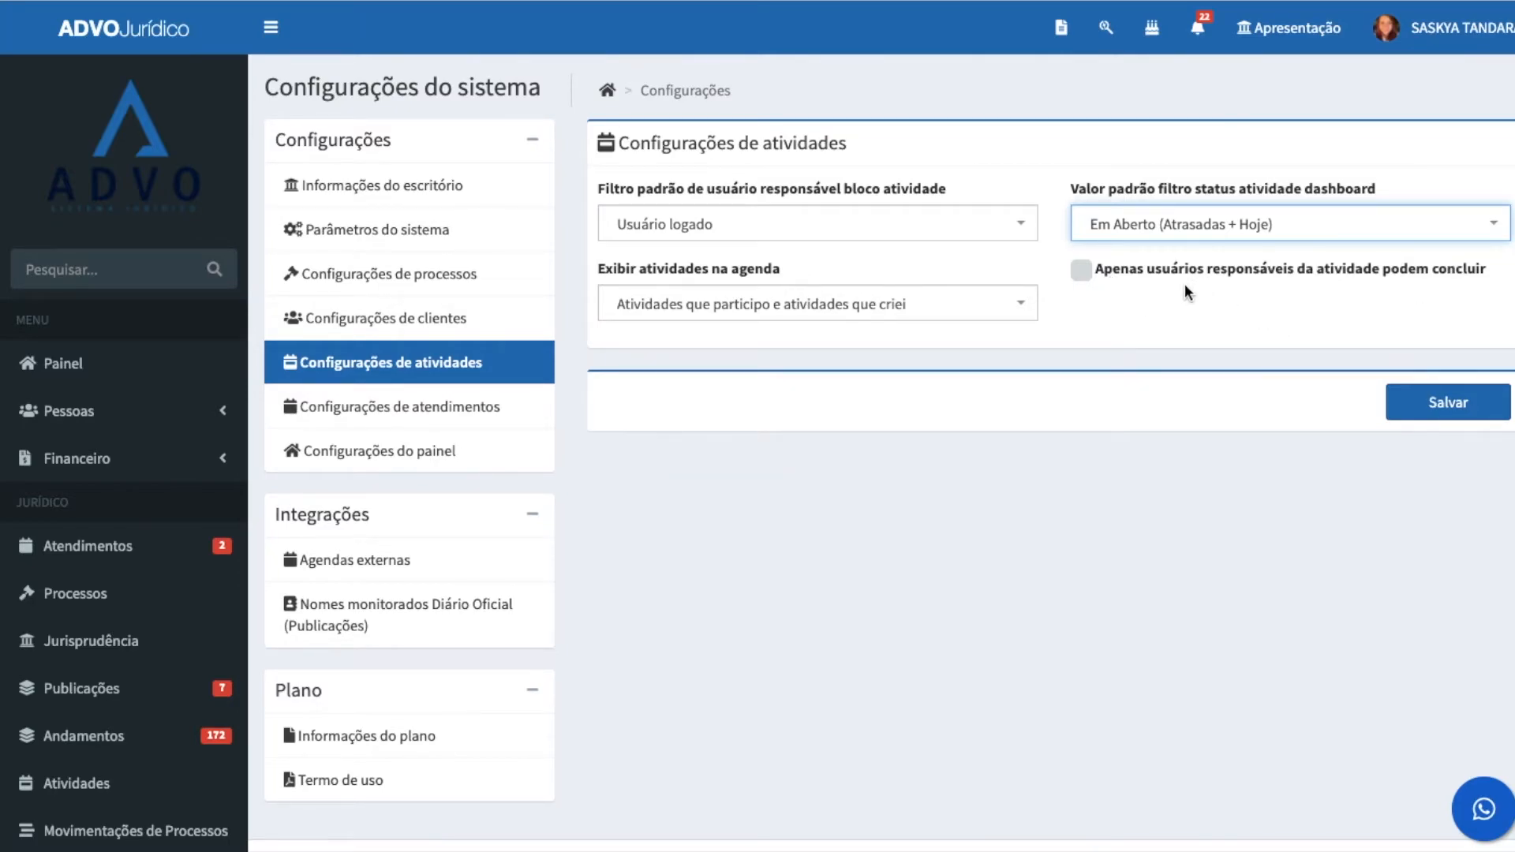
Step: Set which activities are shown in the agenda to Atividades que participo
click(622, 272)
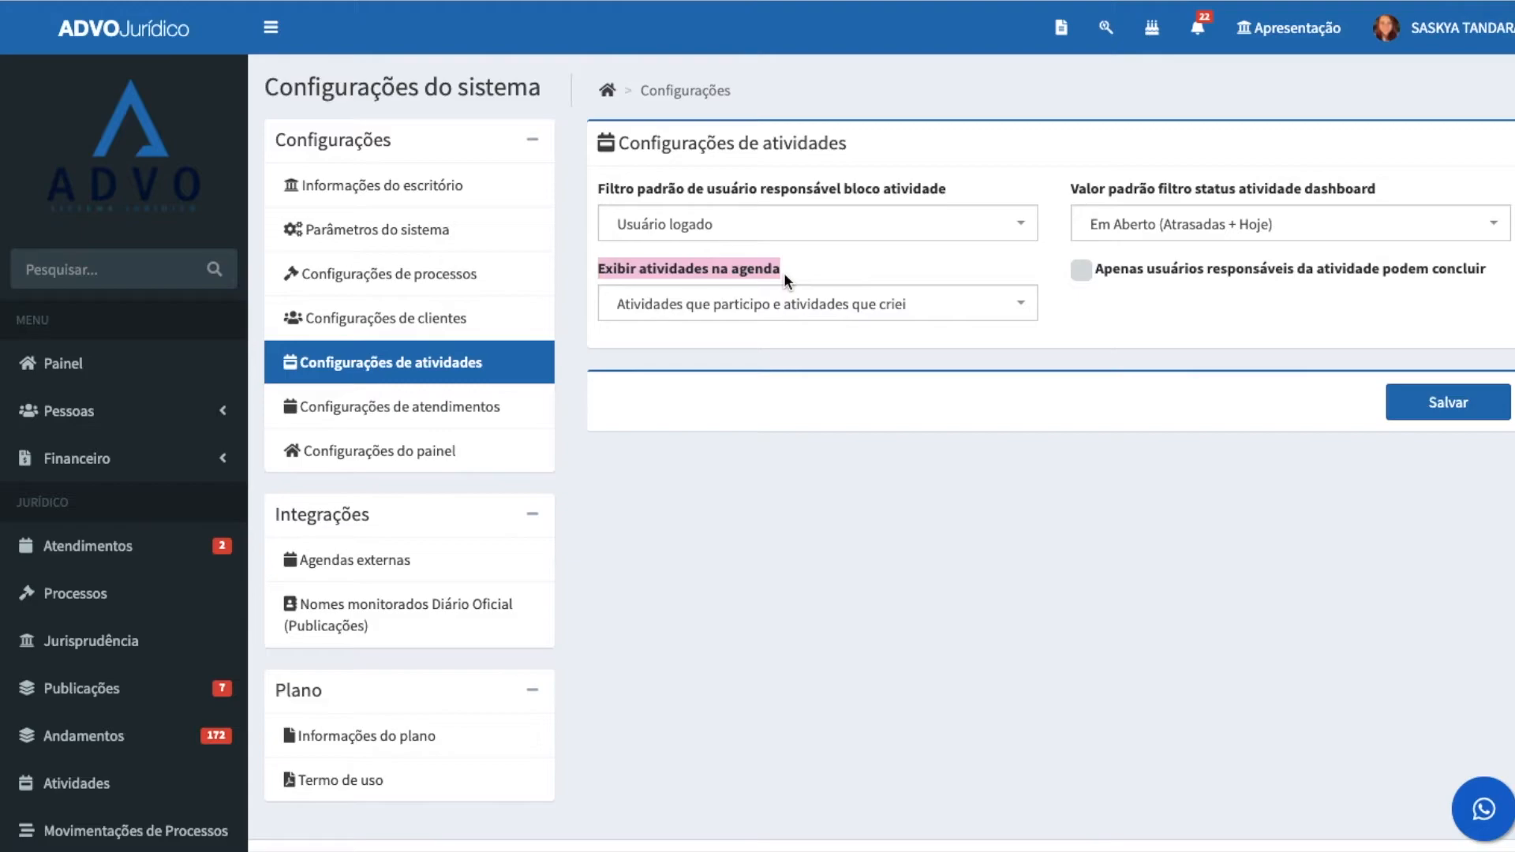
click(789, 308)
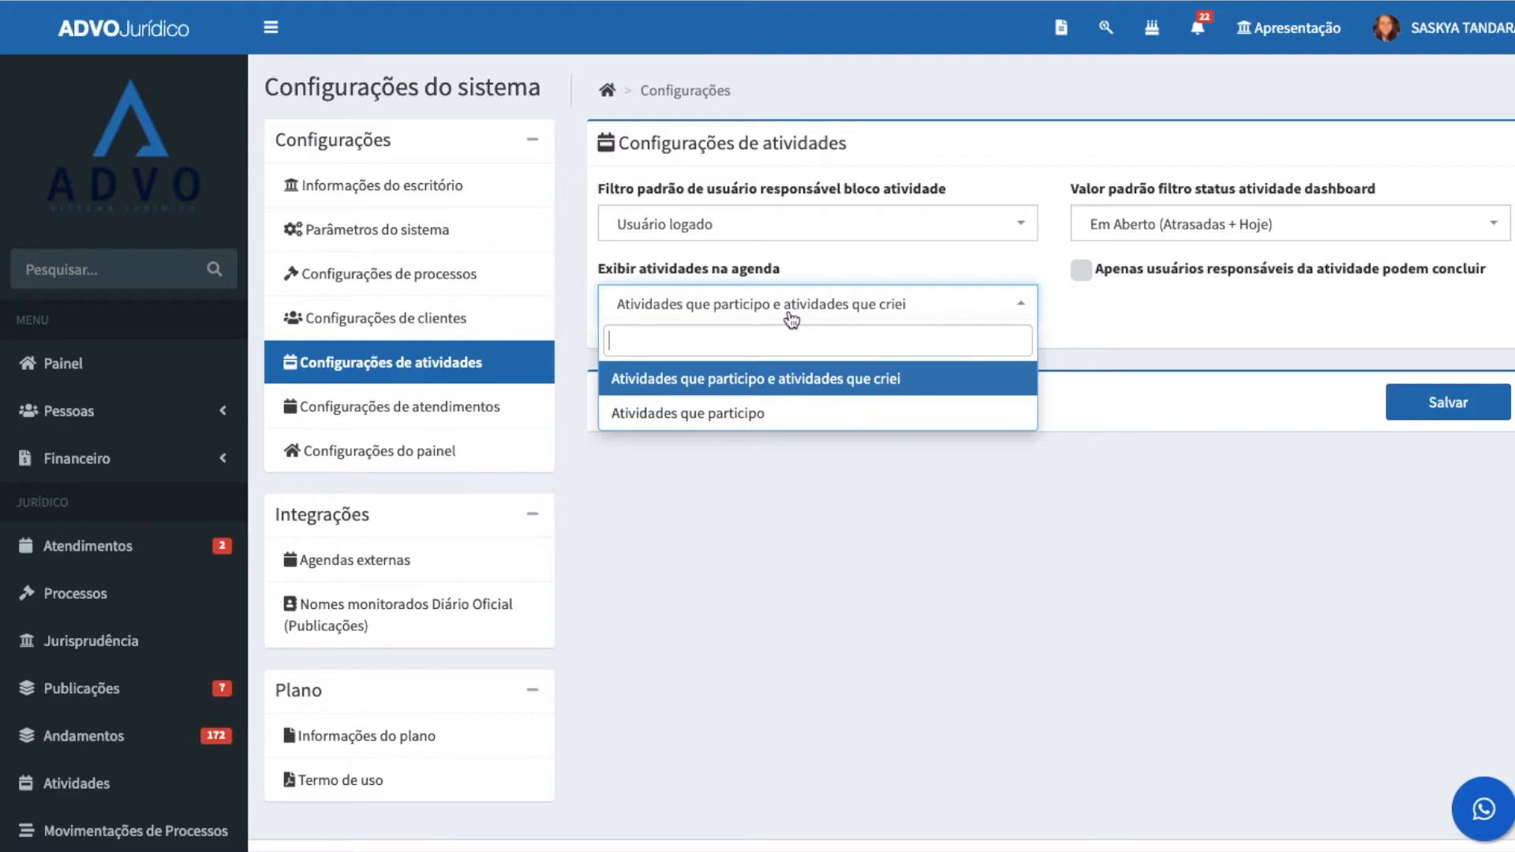
click(712, 419)
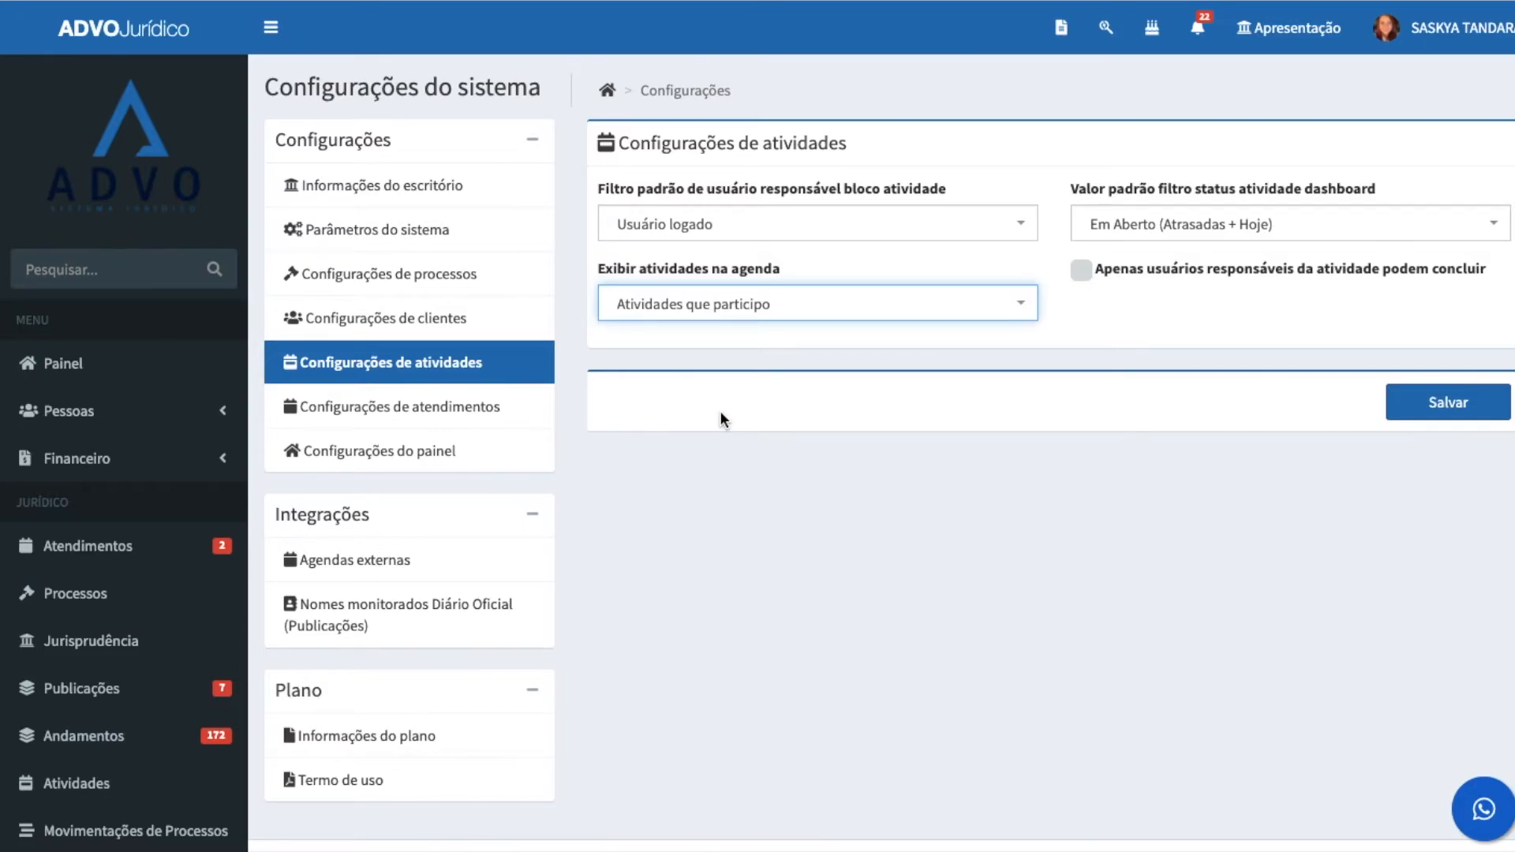
scroll(157, 489, down, 3)
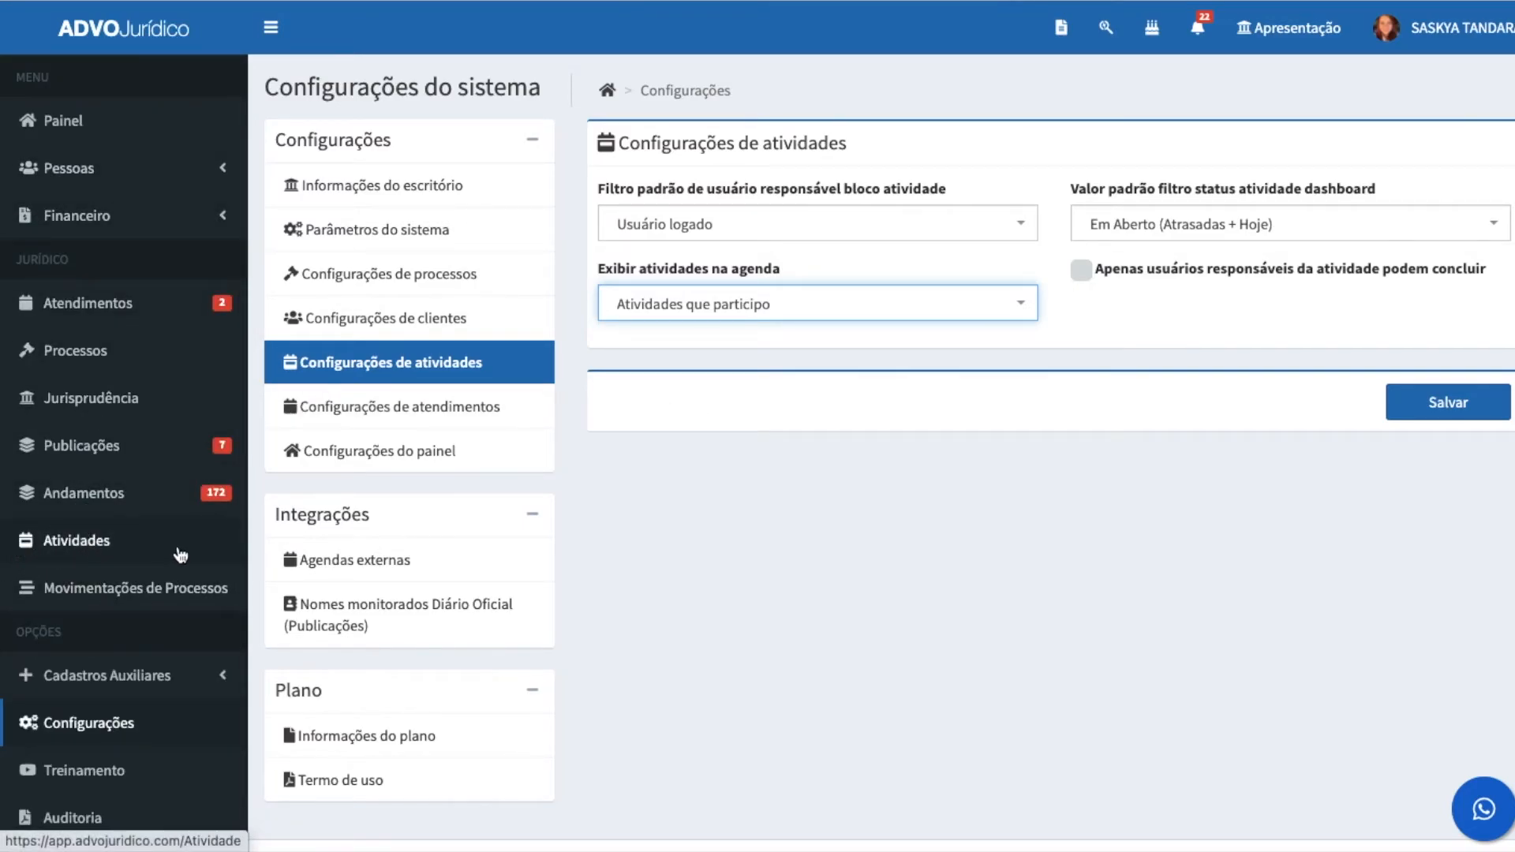
Step: Set which activities are shown in the agenda to Atividades que participo e atividades que criei
scroll(170, 552, up, 3)
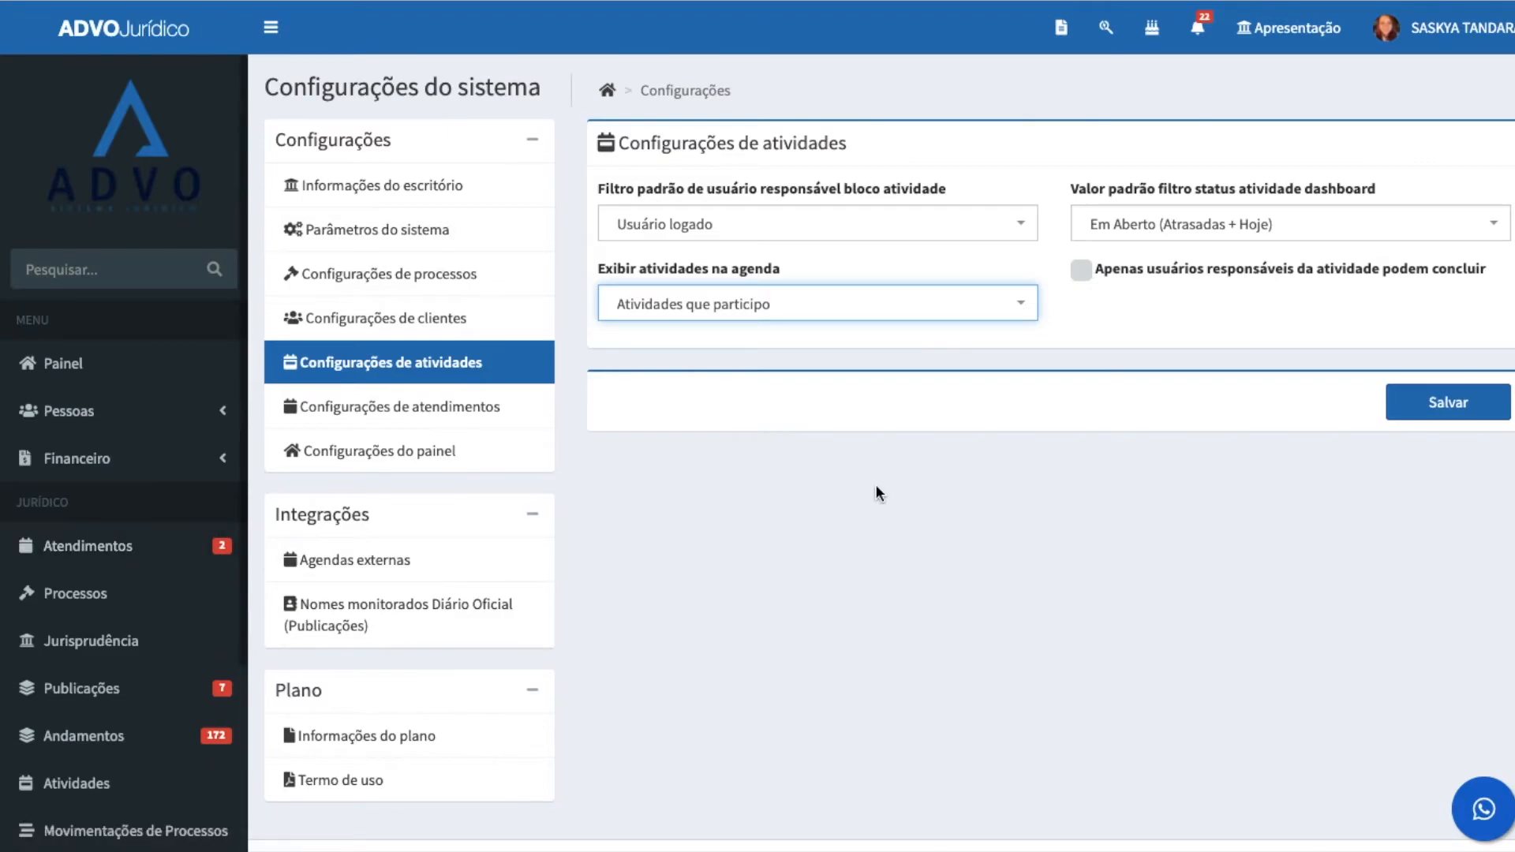
click(792, 312)
click(759, 387)
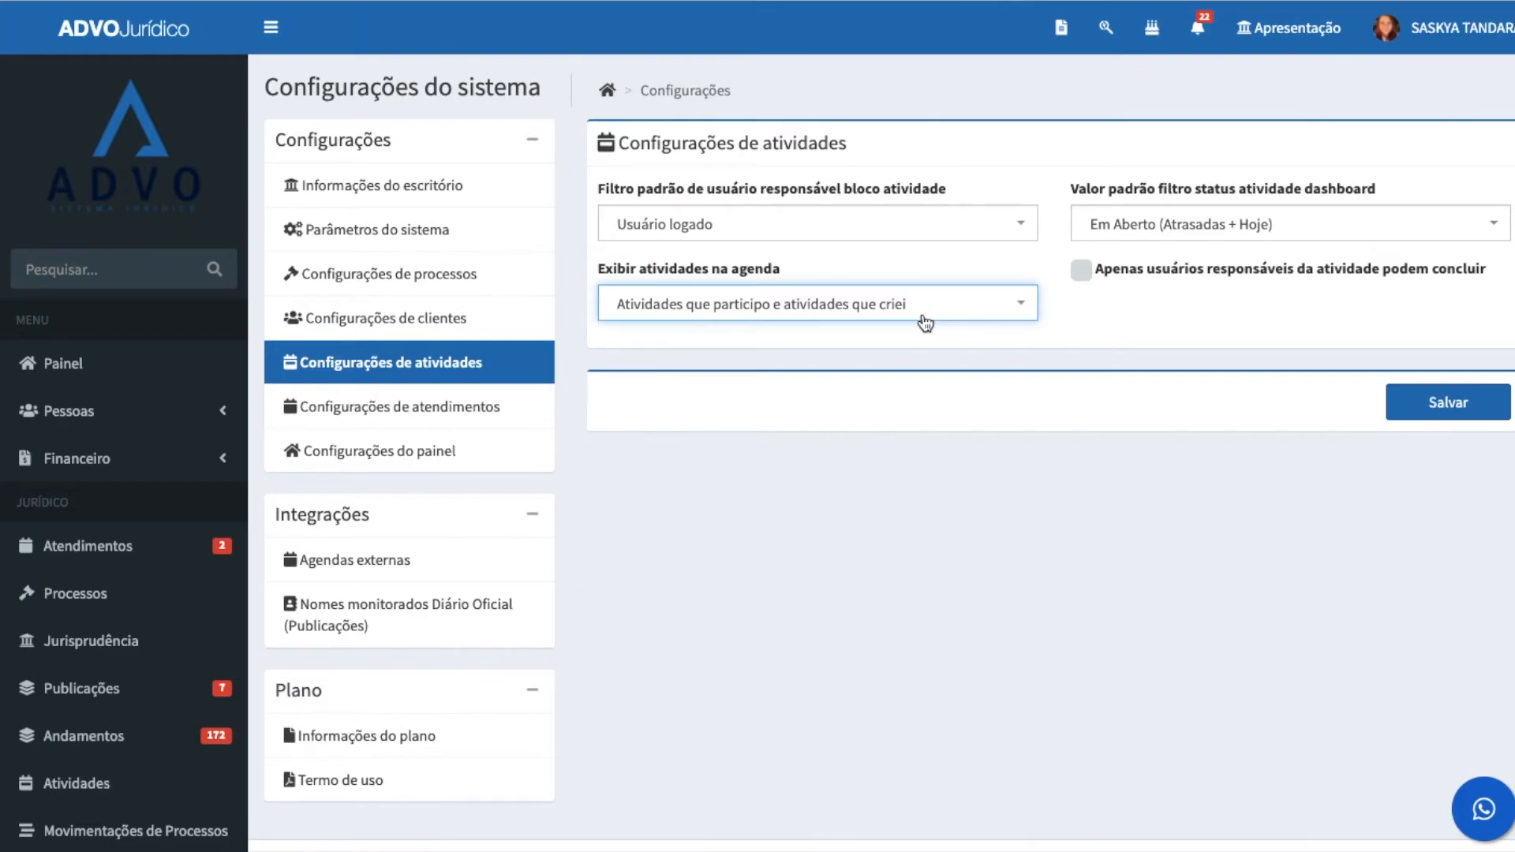
Step: In the atendimento settings, choose Usuário logado as the default user filter for the atendimento screen
click(519, 405)
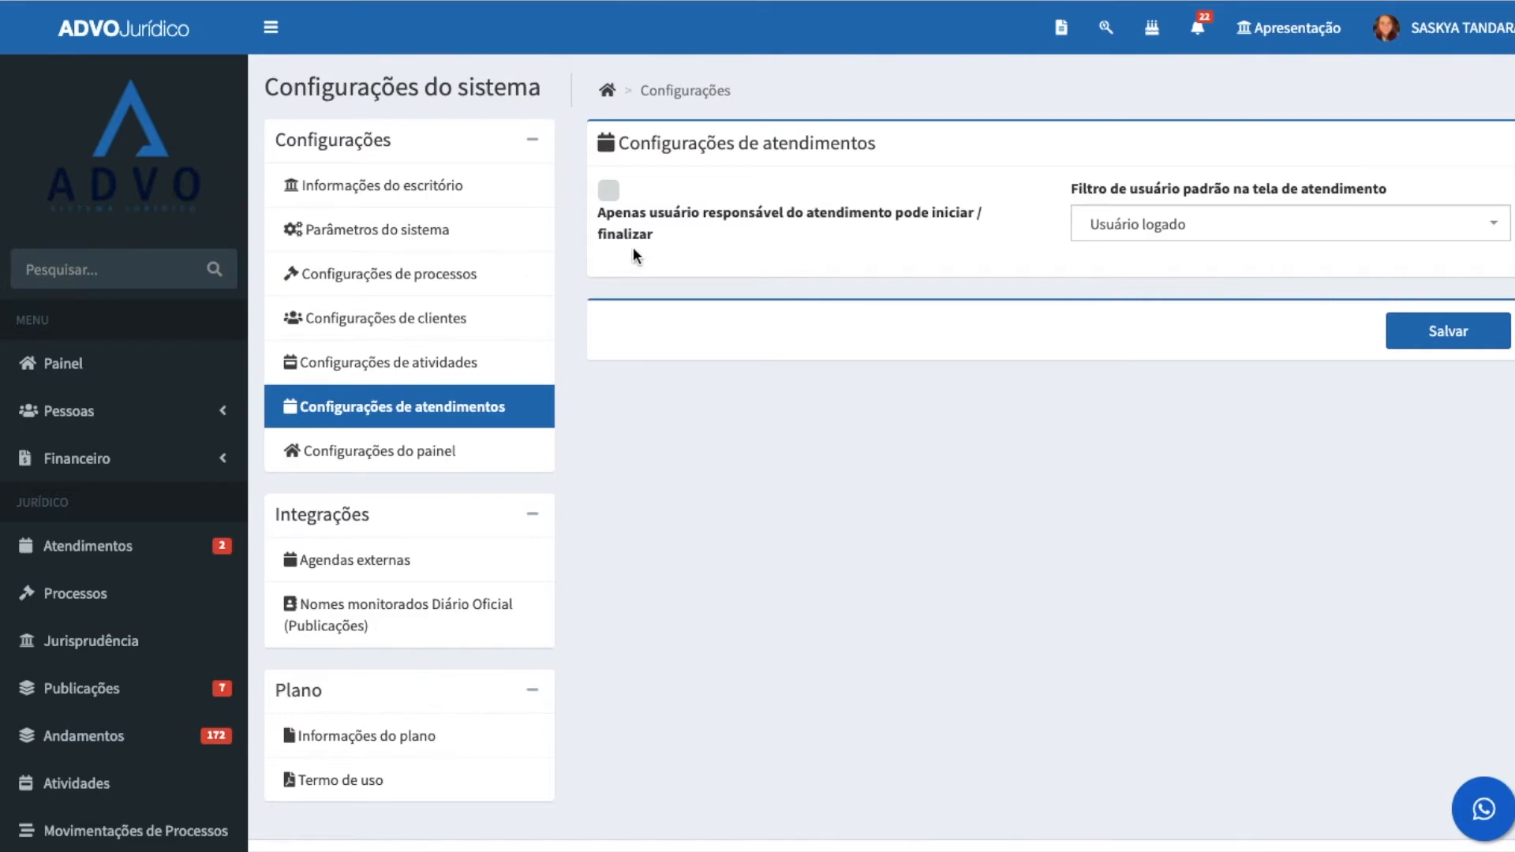
click(624, 224)
click(607, 198)
drag(1386, 189, 1058, 186)
click(1075, 270)
click(1119, 233)
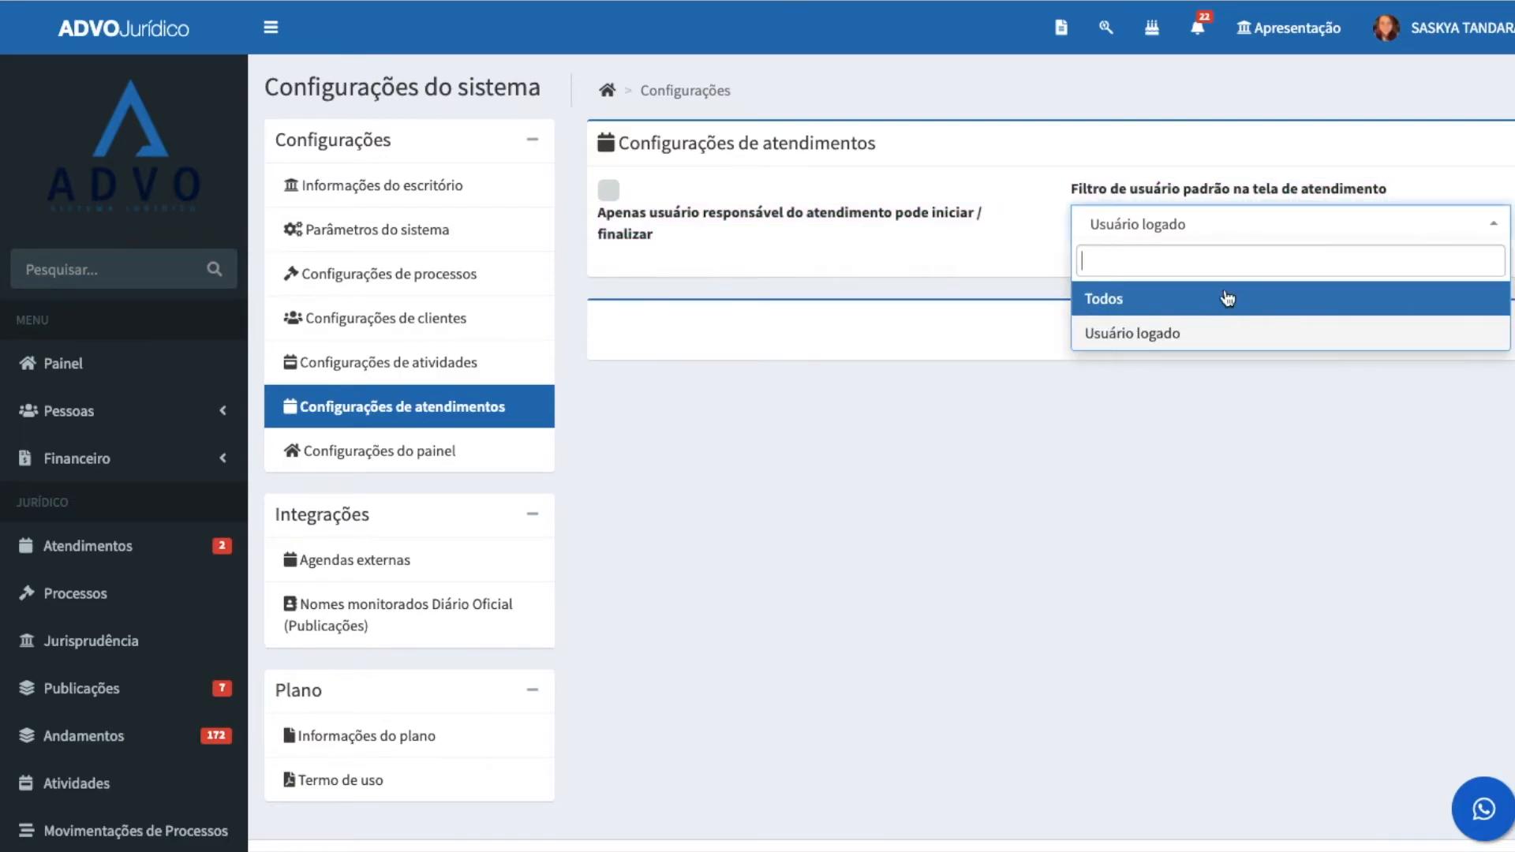
click(1183, 335)
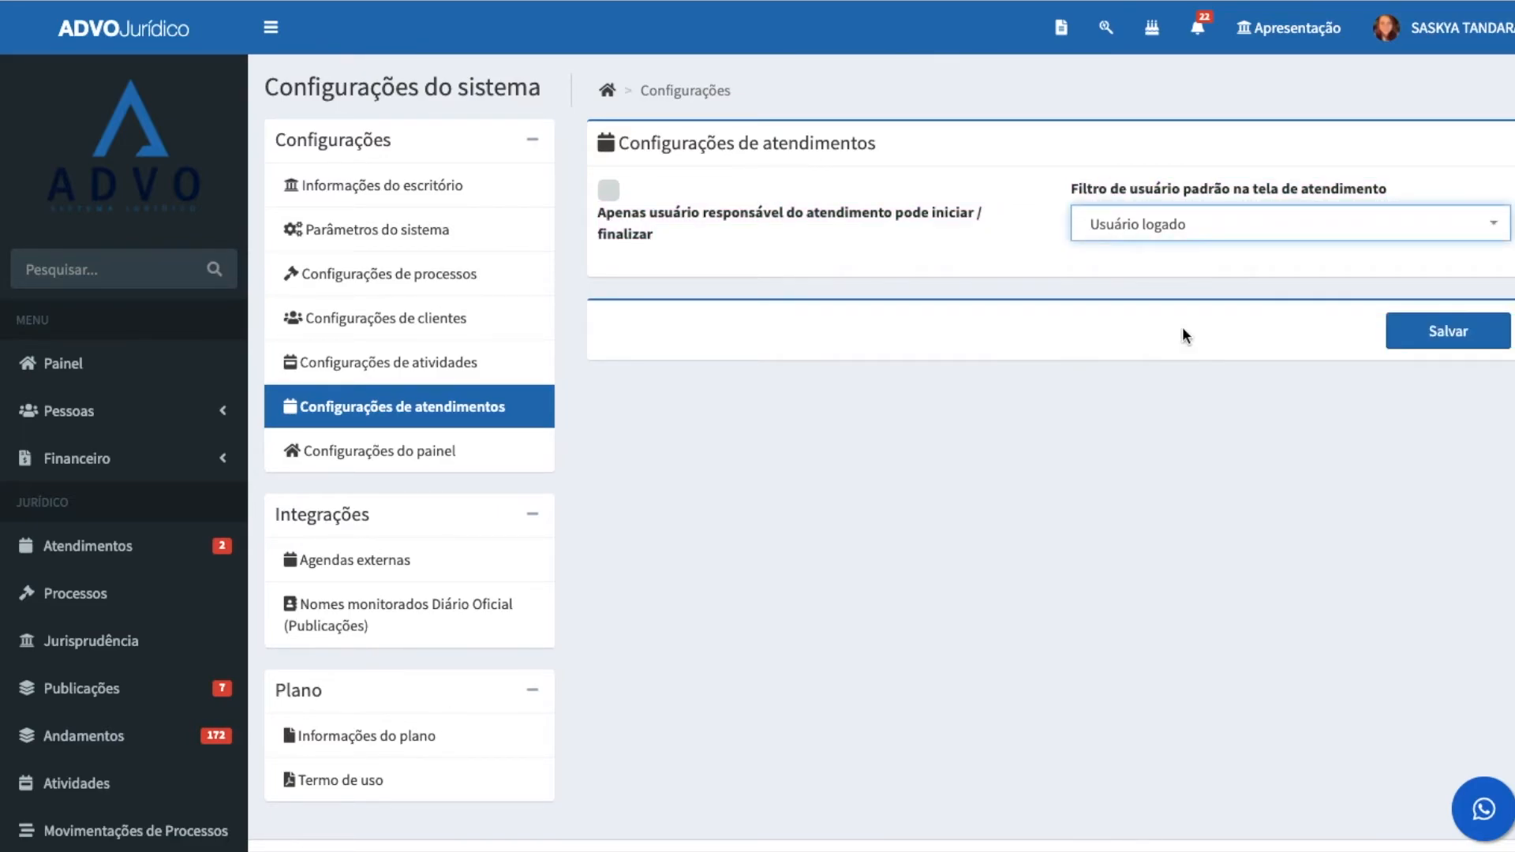
Step: Open the painel settings and try the Lembrete de recebimento and Lembrete de andamento options, keeping both enabled
click(348, 454)
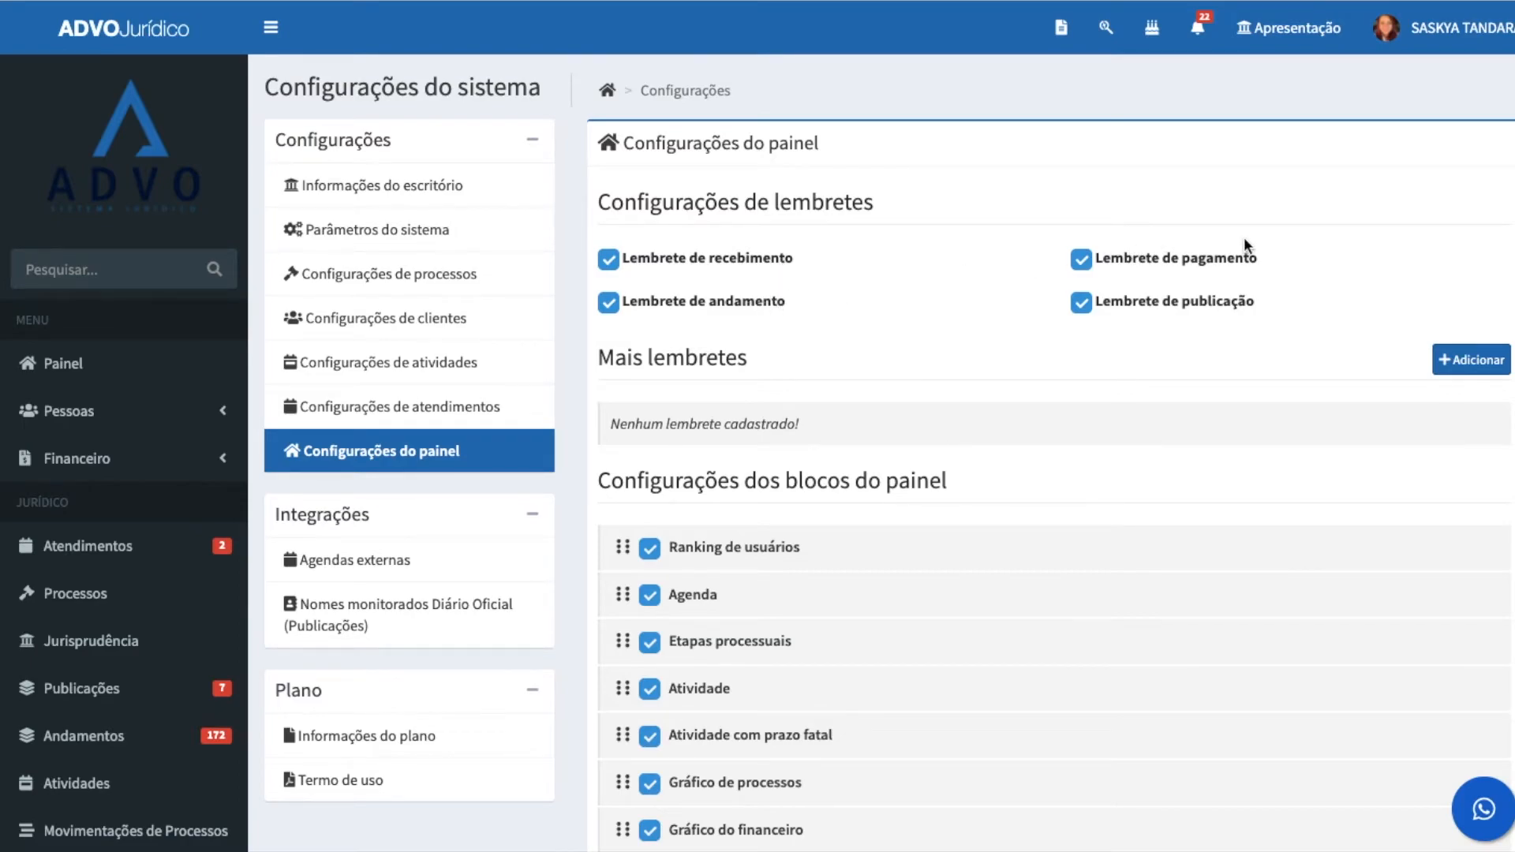
click(613, 264)
click(611, 305)
click(612, 307)
click(612, 267)
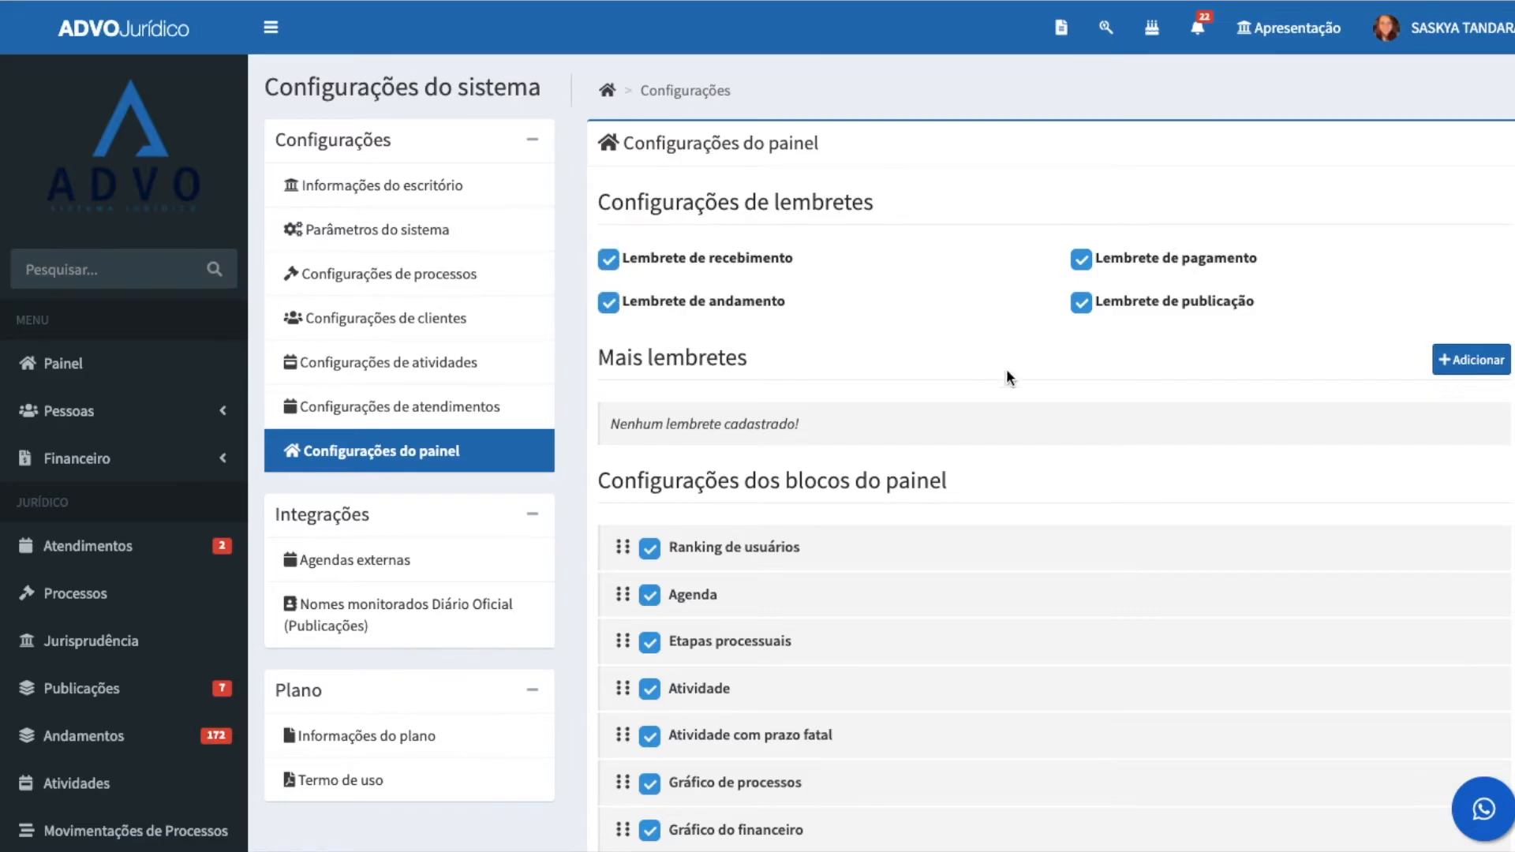
Step: Add a reminder for the activity type AUDIÊNCIA with 7 days and save it
click(1481, 361)
click(1068, 419)
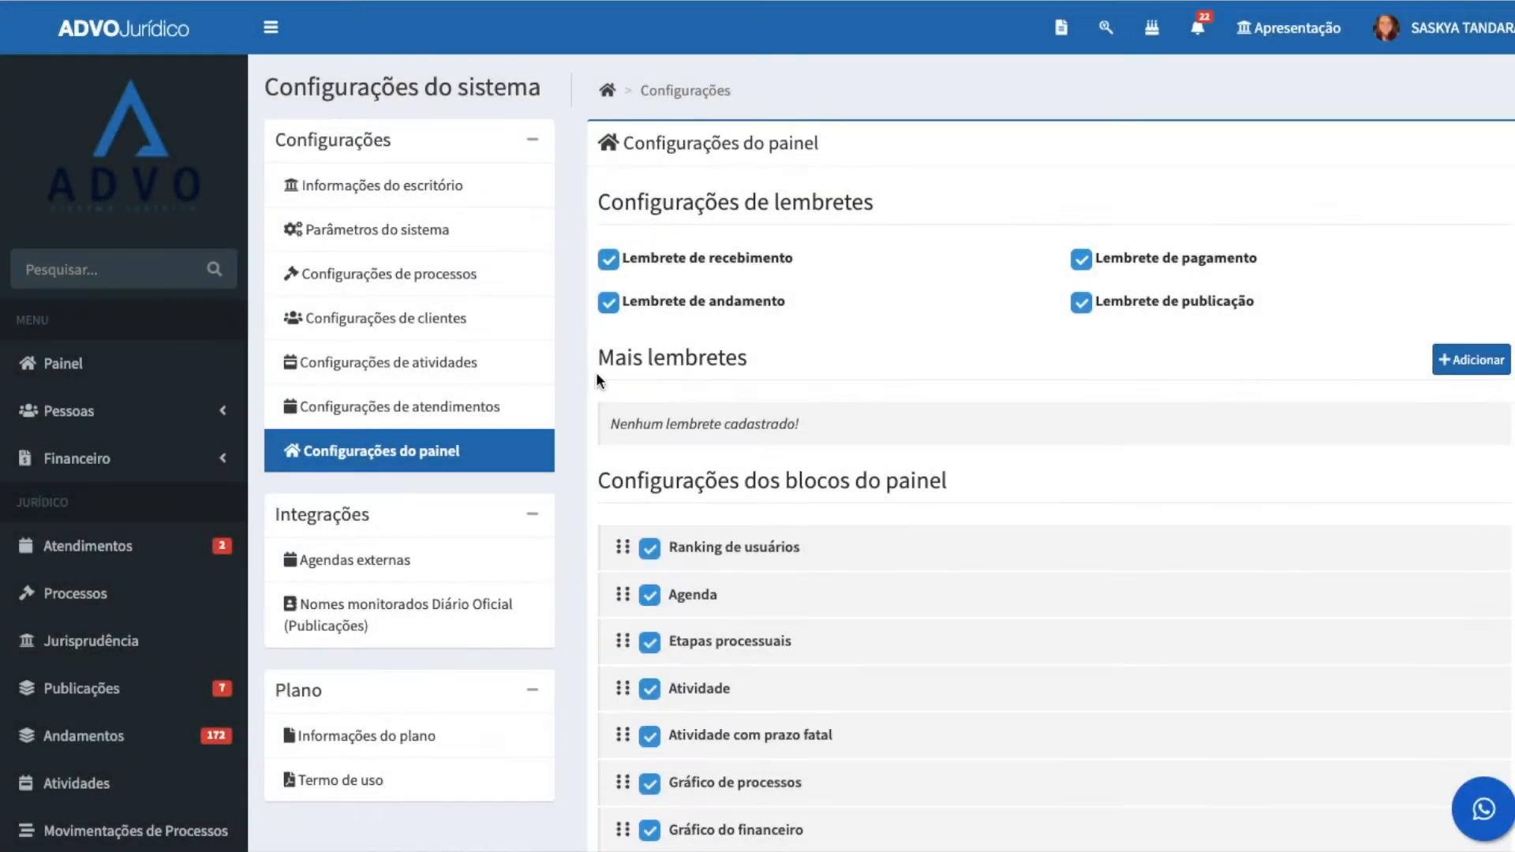
click(1455, 361)
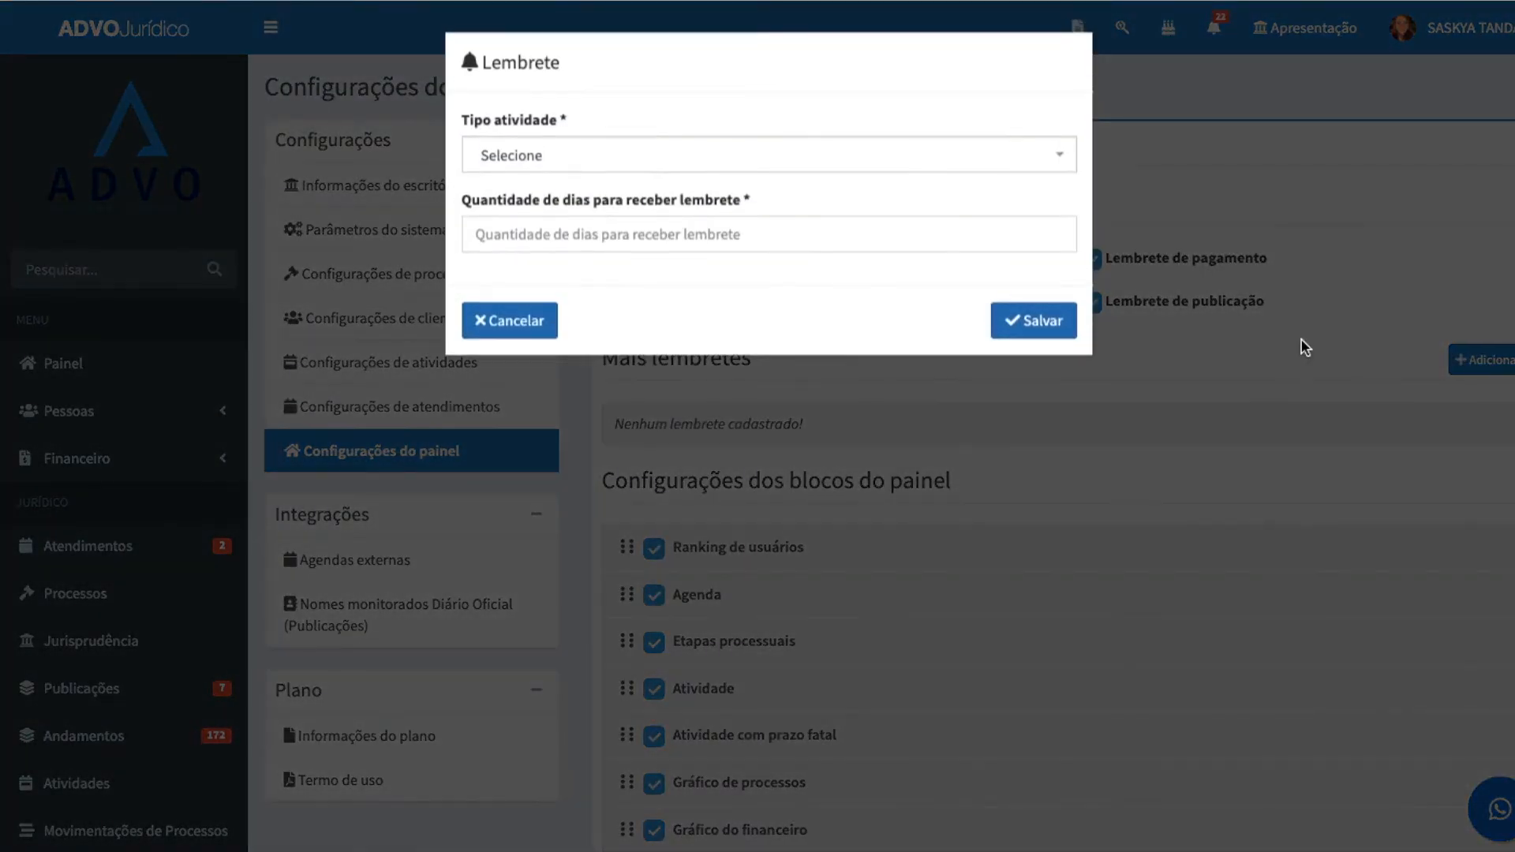
click(571, 161)
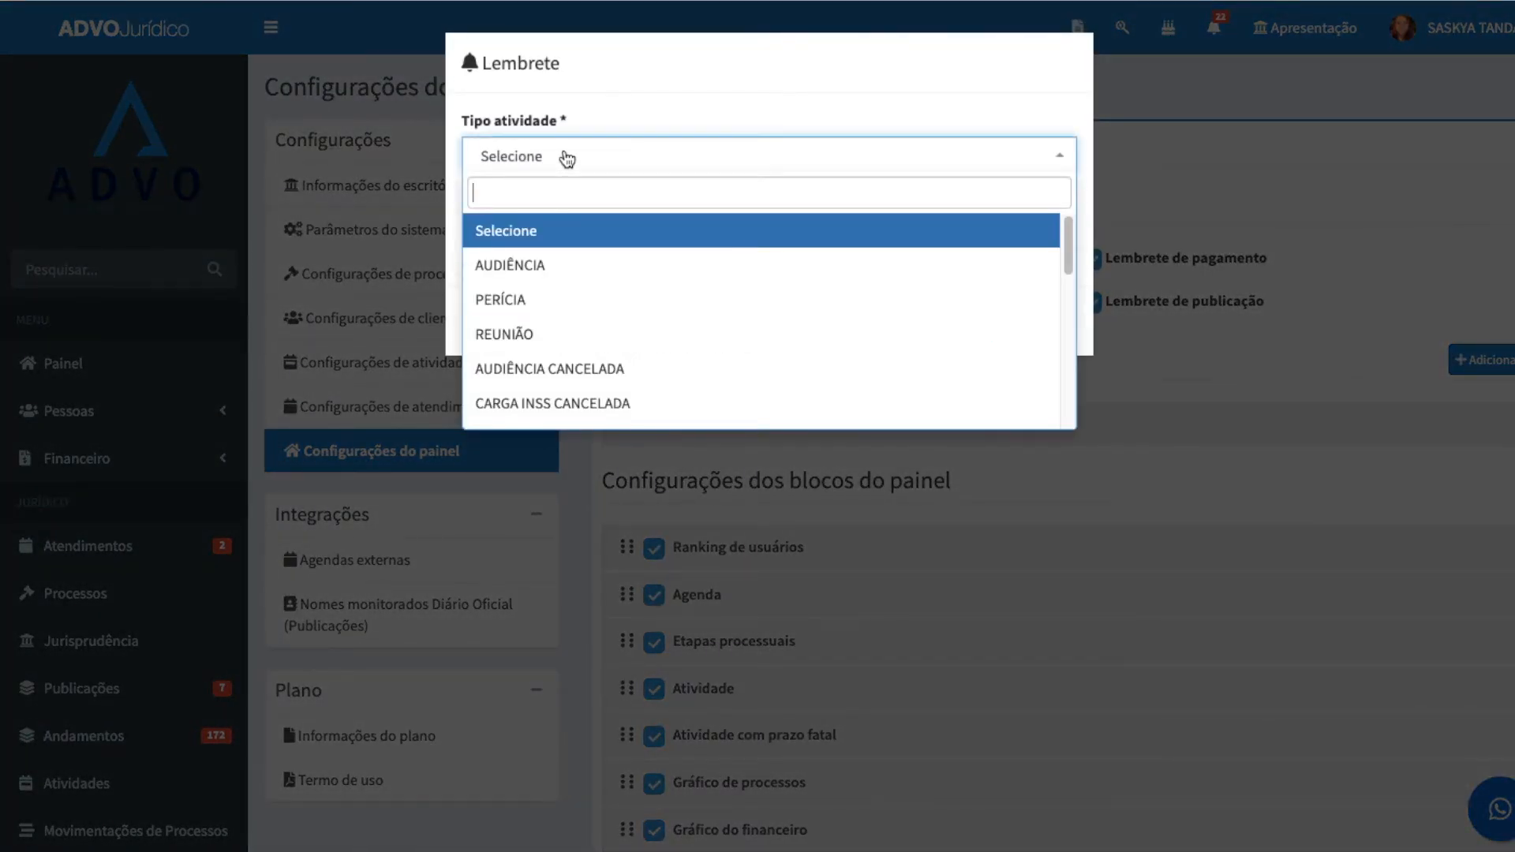
click(601, 268)
click(558, 235)
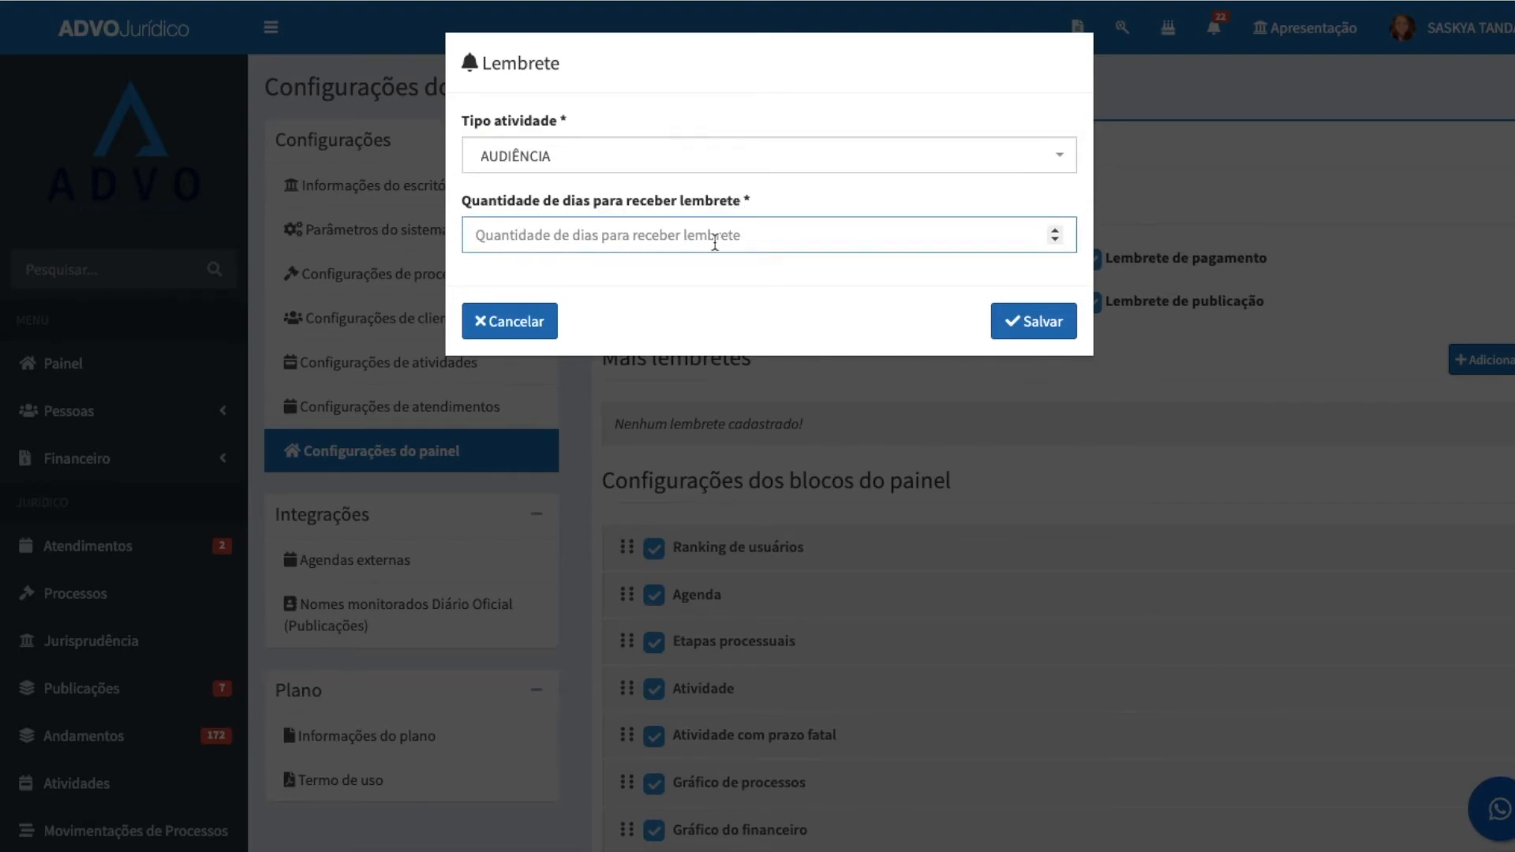
text(7)
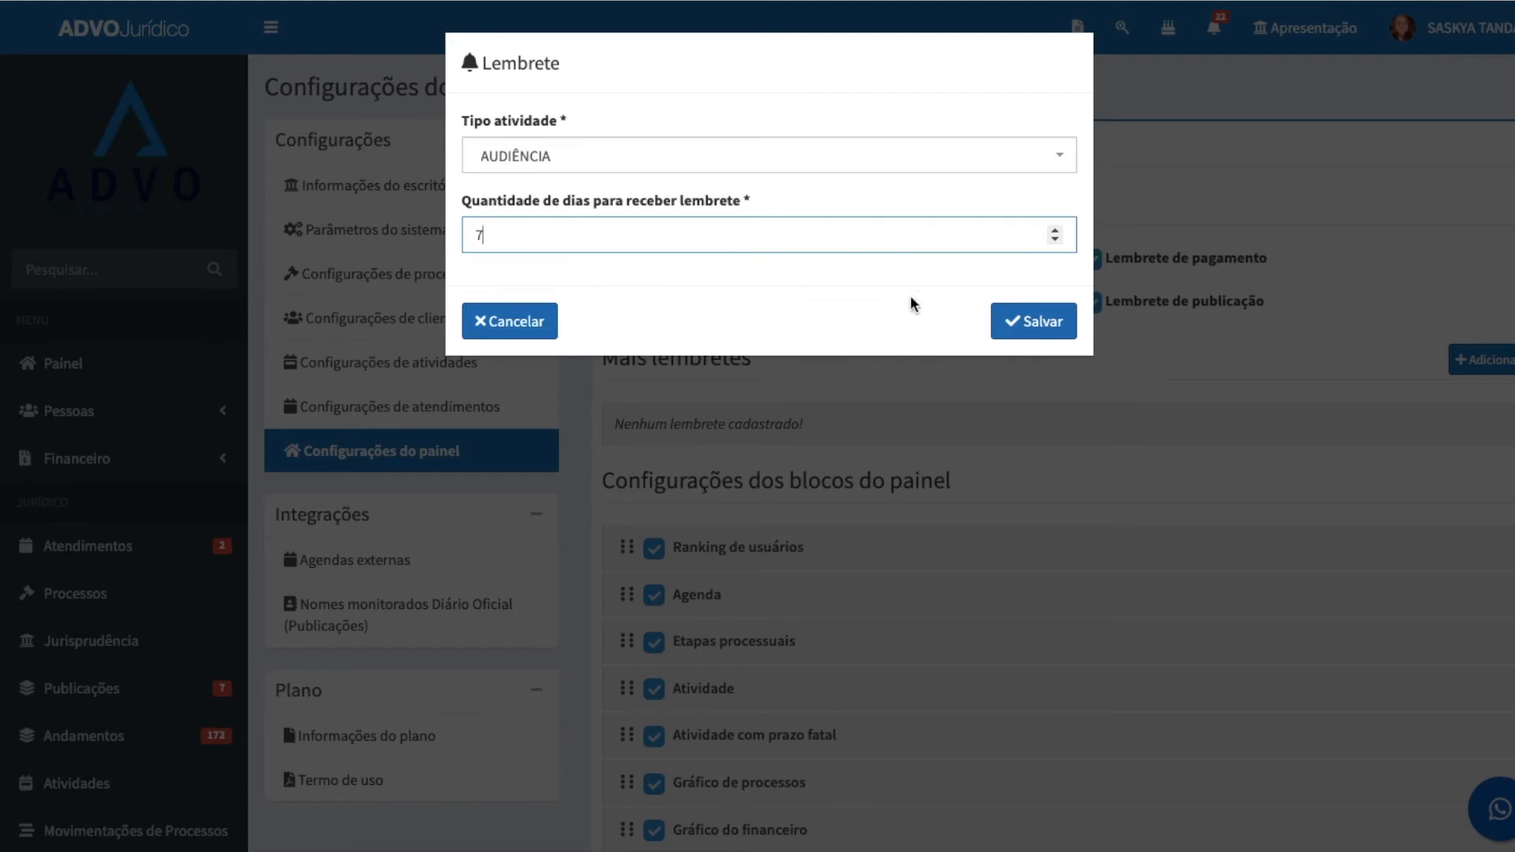
click(1017, 322)
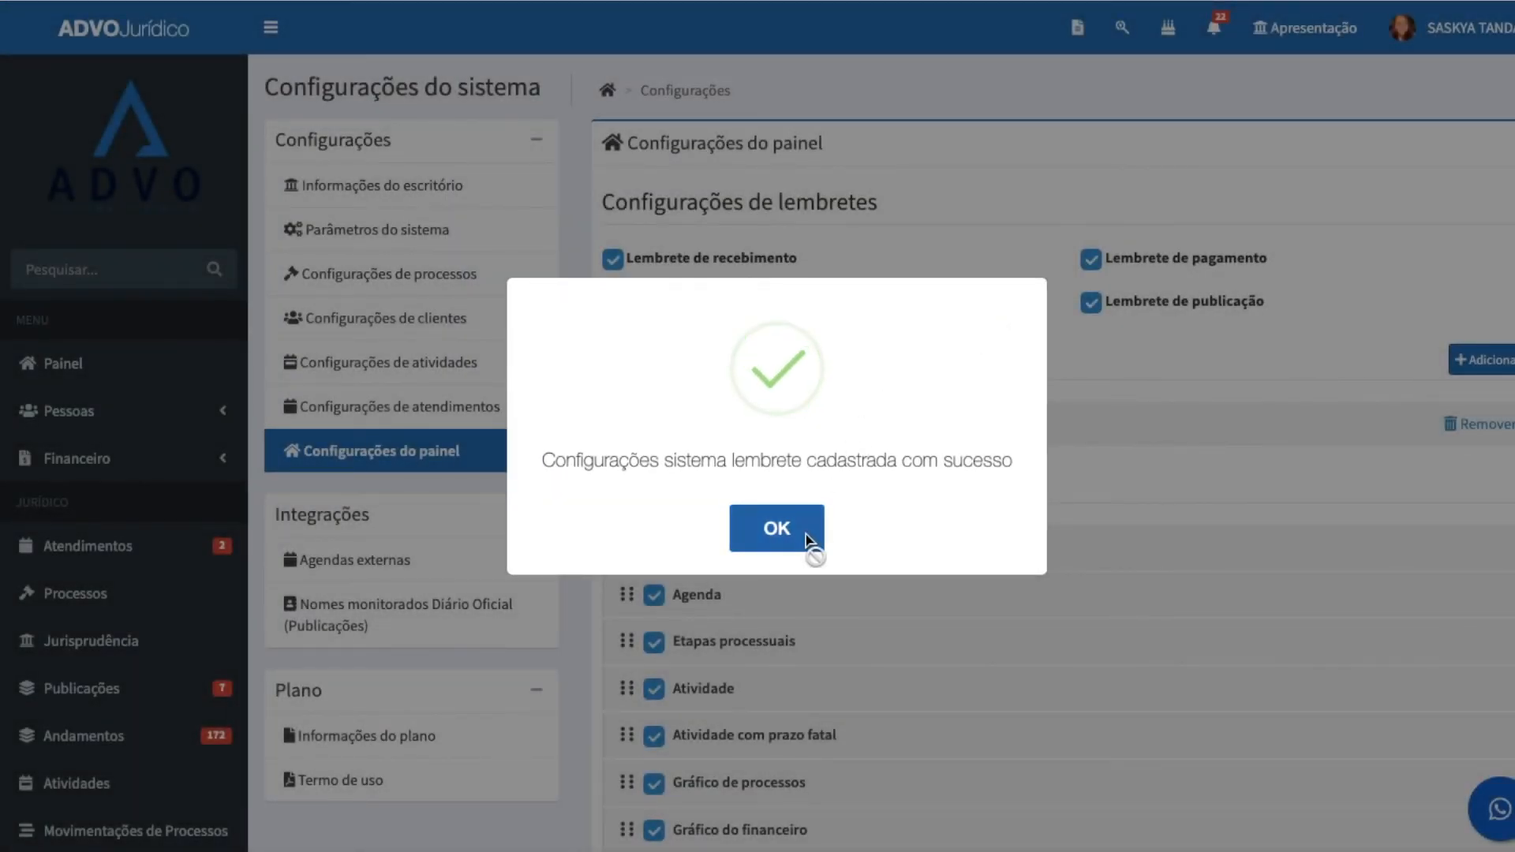
click(710, 530)
Step: Add another reminder for the activity type PERÍCIA with 10 days and save it
click(557, 155)
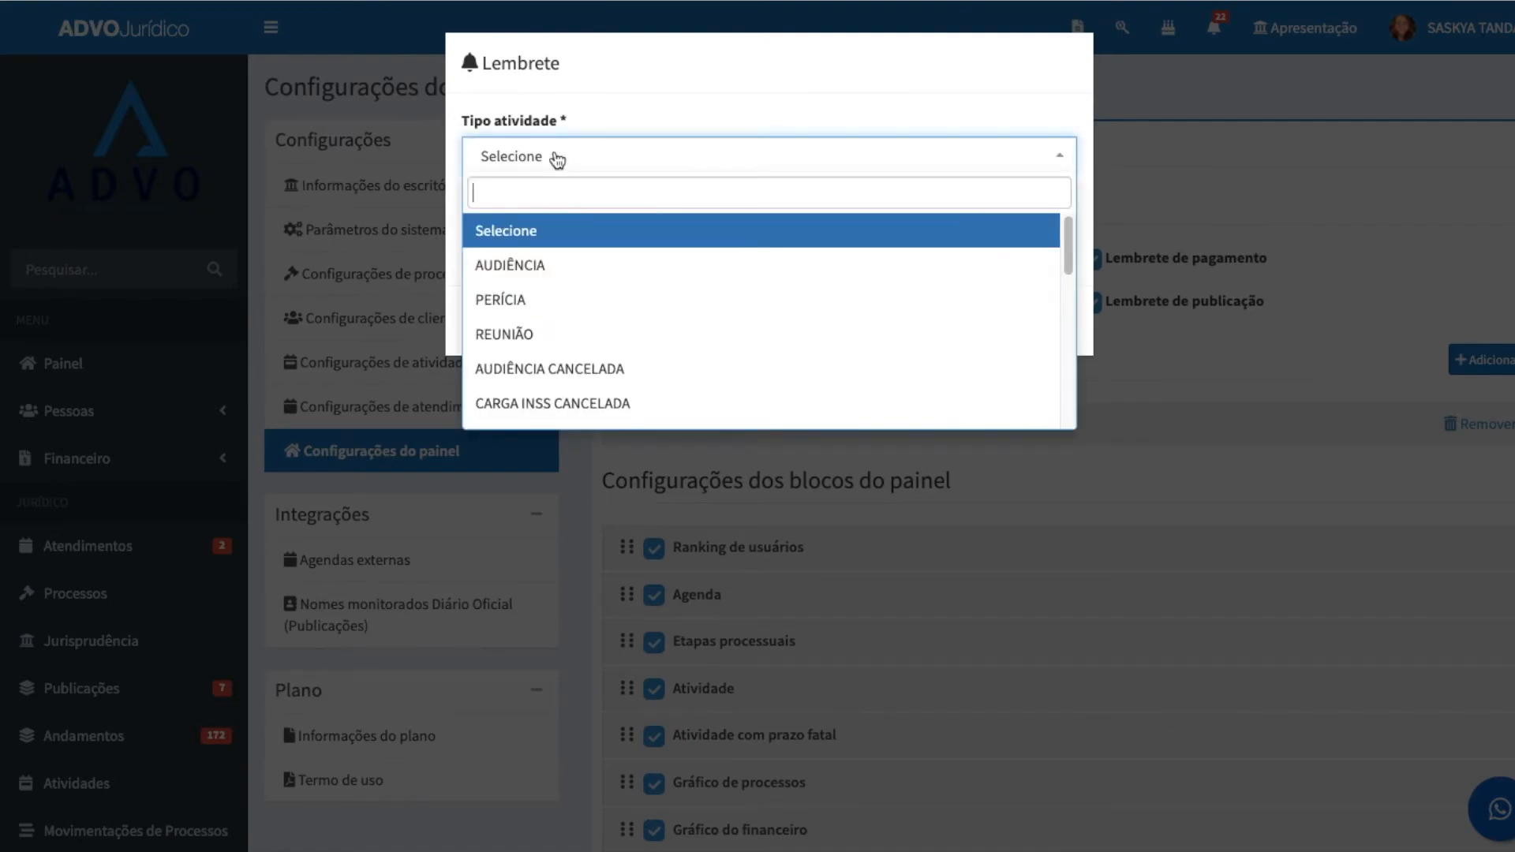
click(552, 300)
click(545, 250)
text(6)
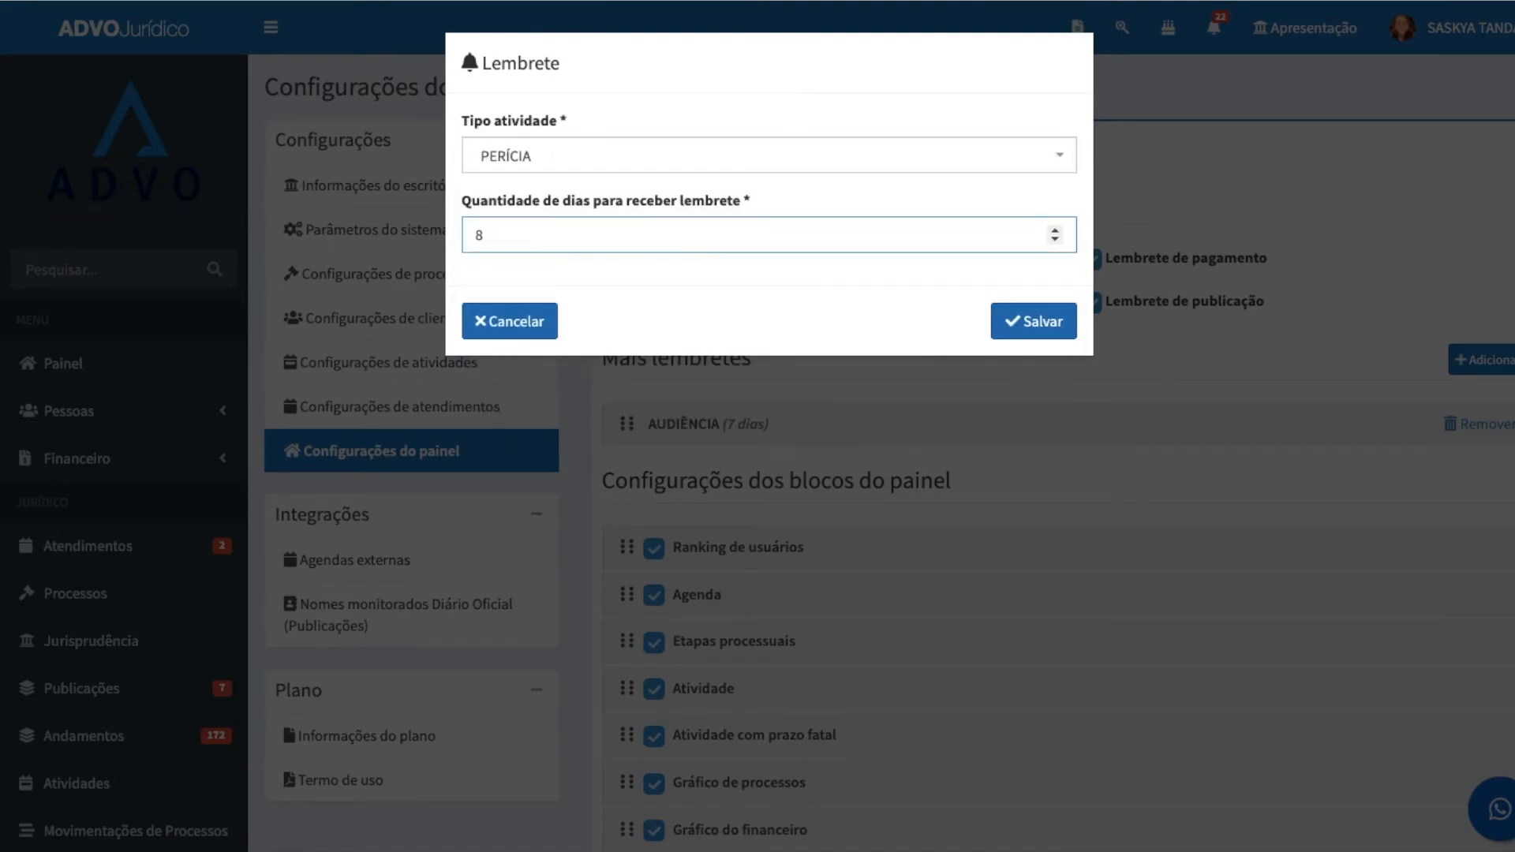
key(BackSpace)
text(10)
click(1019, 322)
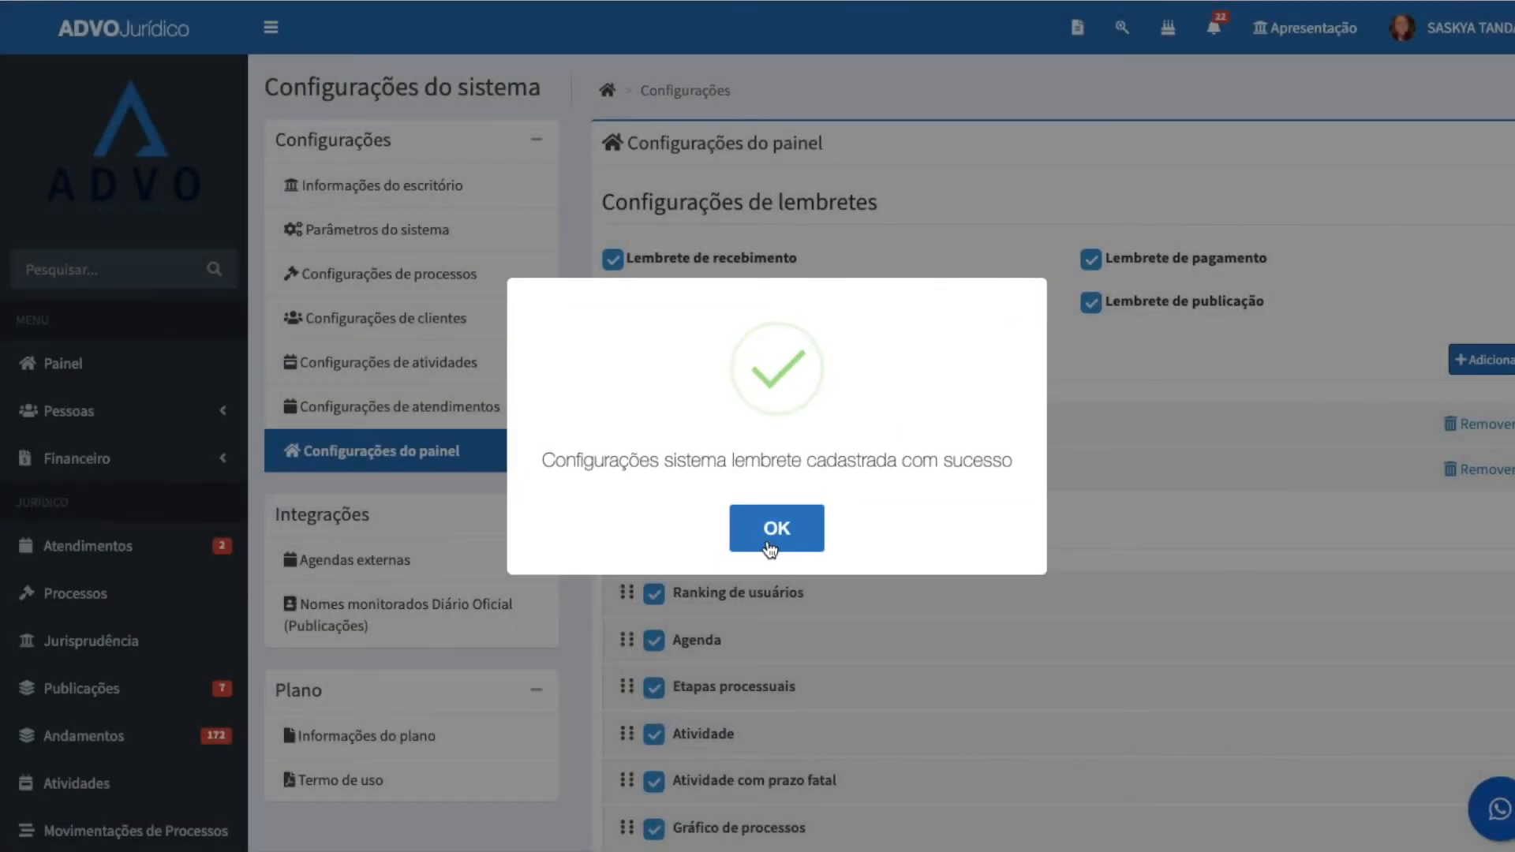
click(769, 541)
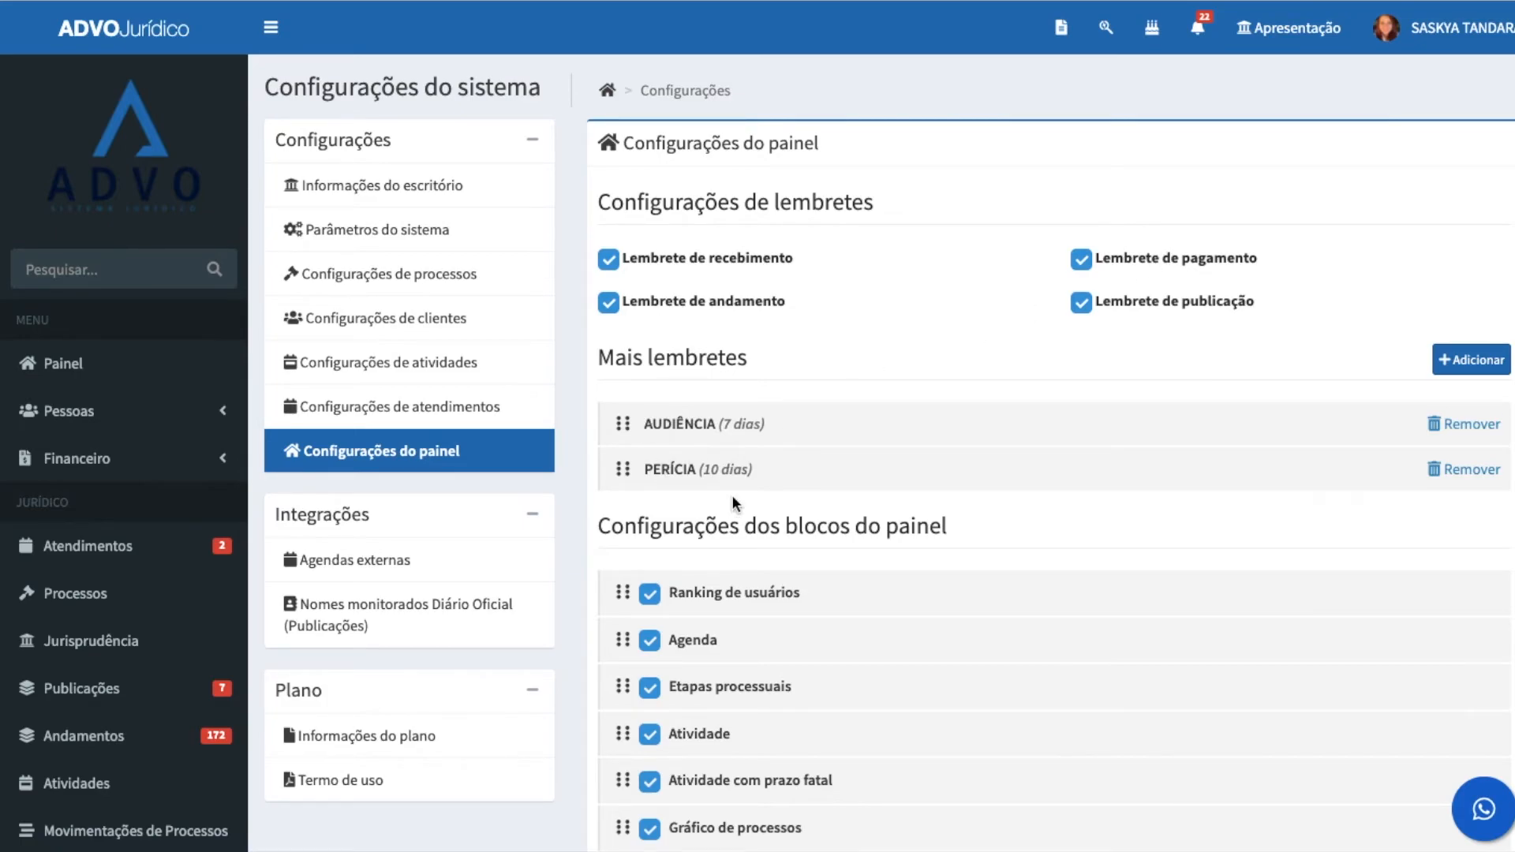
Step: Reorder the painel blocks so that Ranking de usuários comes first, followed by Etapas processuais and Agenda
scroll(732, 497, down, 3)
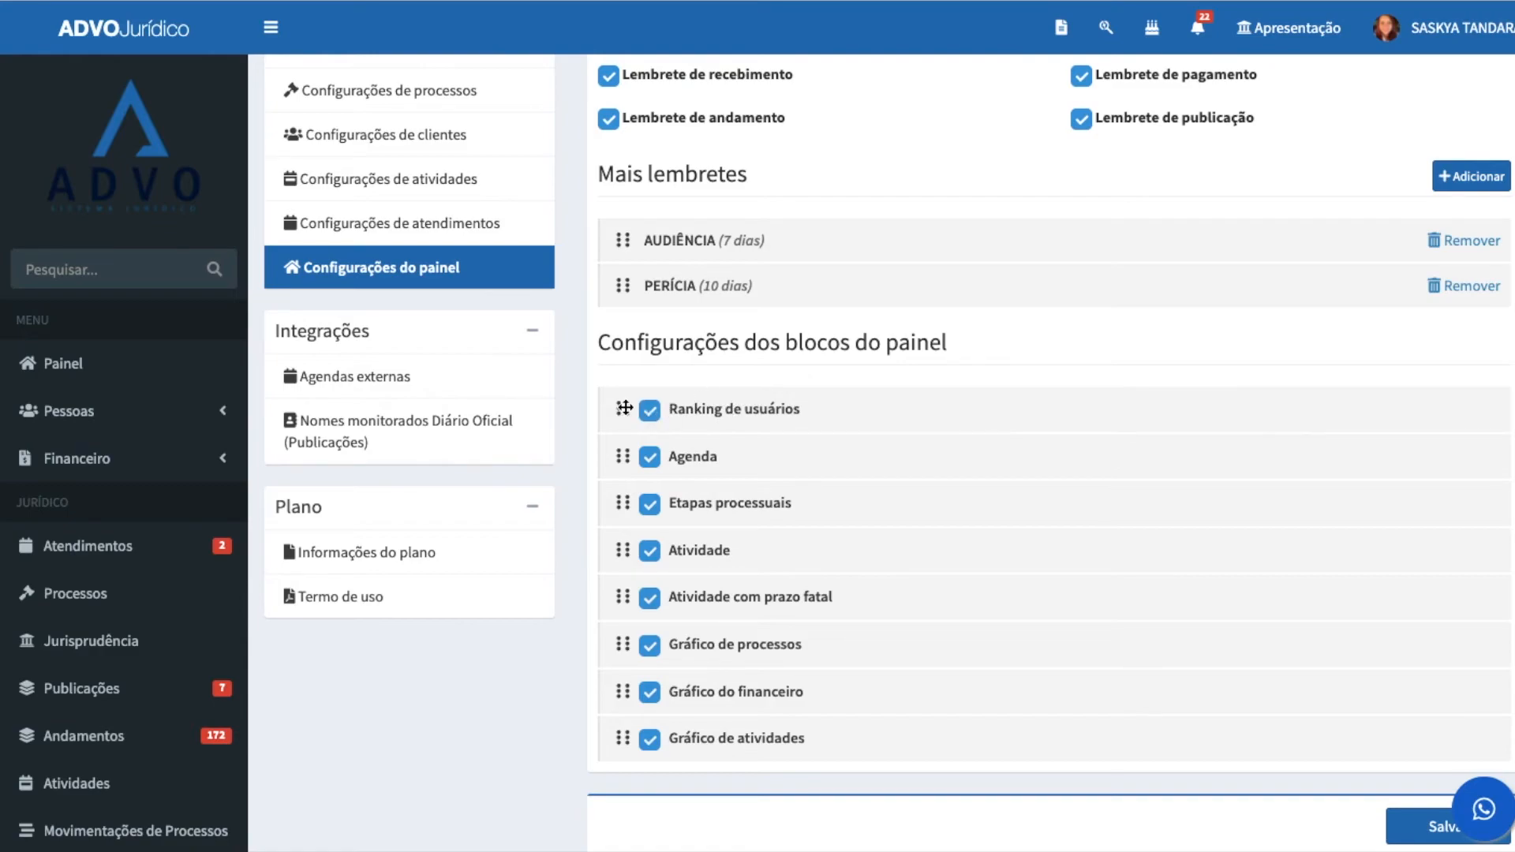
drag(622, 455, 625, 402)
drag(622, 503, 626, 418)
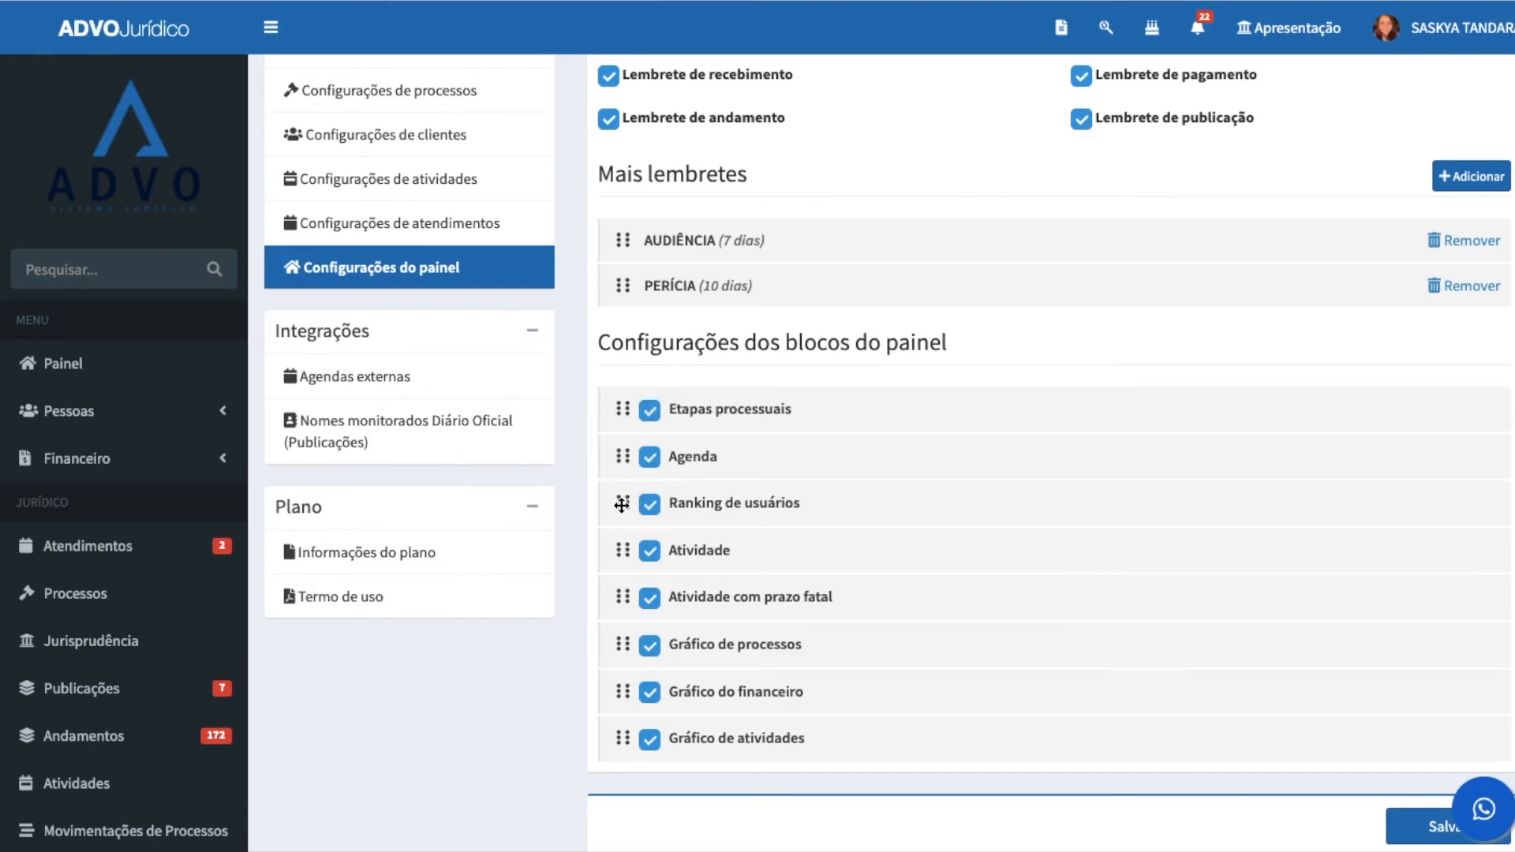
drag(625, 500, 621, 395)
Step: Disable the blocks Atividade, Atividade com prazo fatal, Gráfico do financeiro and Gráfico de atividades, keeping Gráfico de processos enabled
click(649, 551)
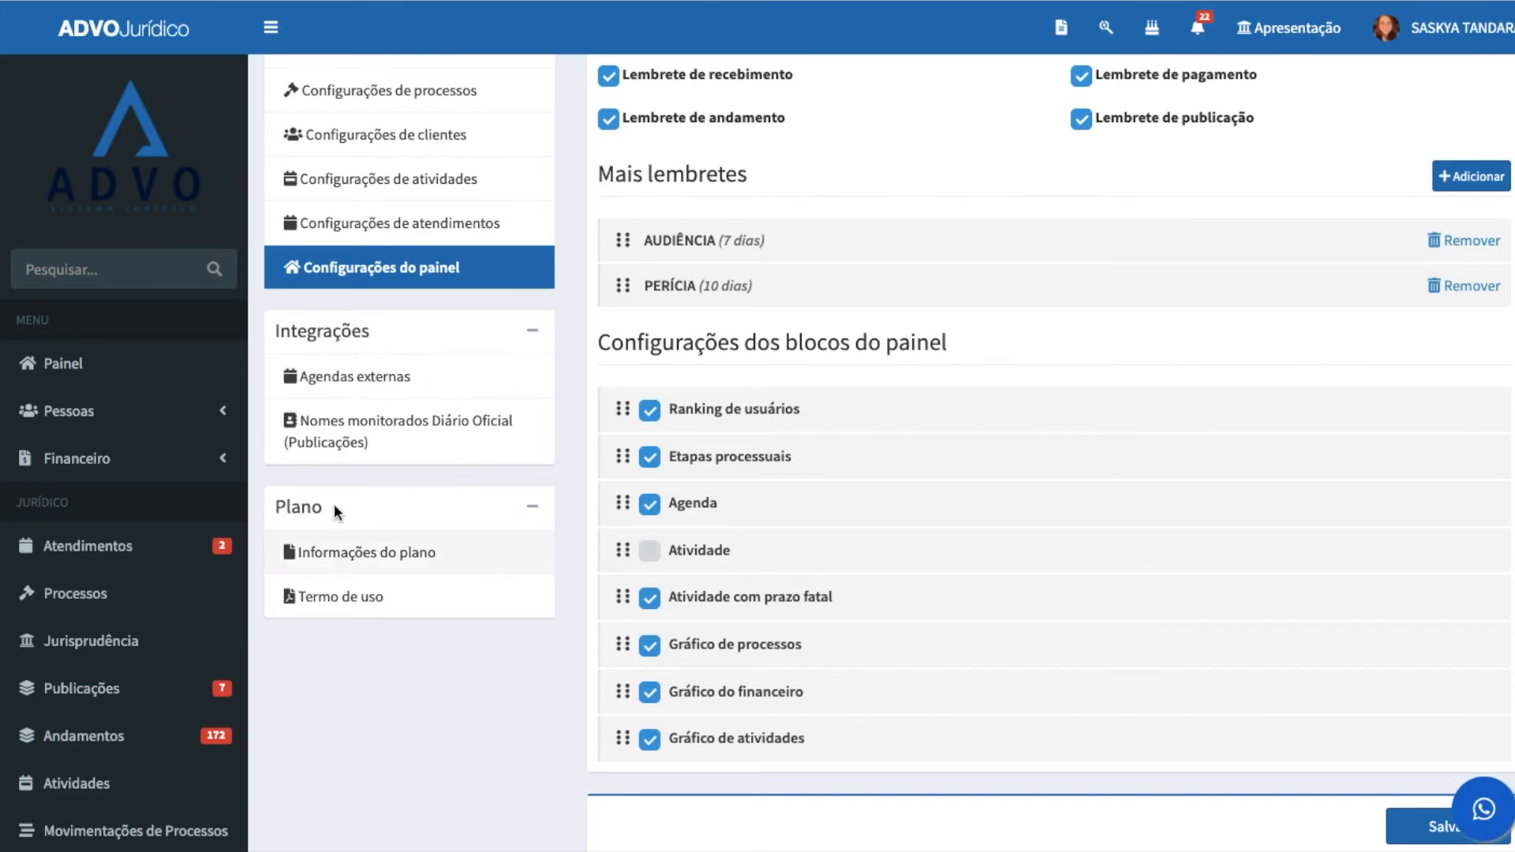
scroll(48, 615, down, 3)
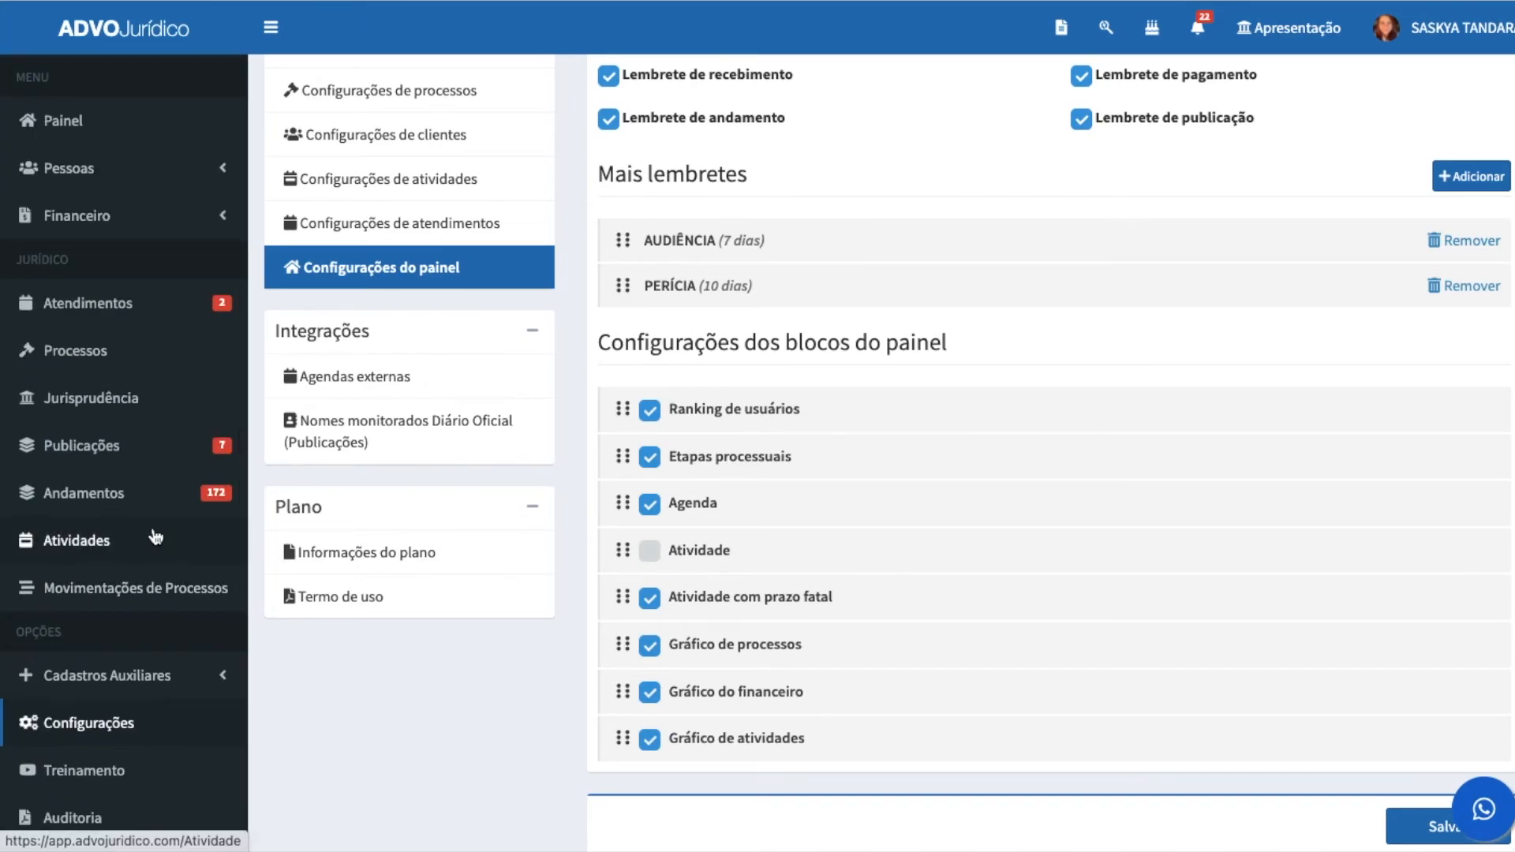
click(649, 598)
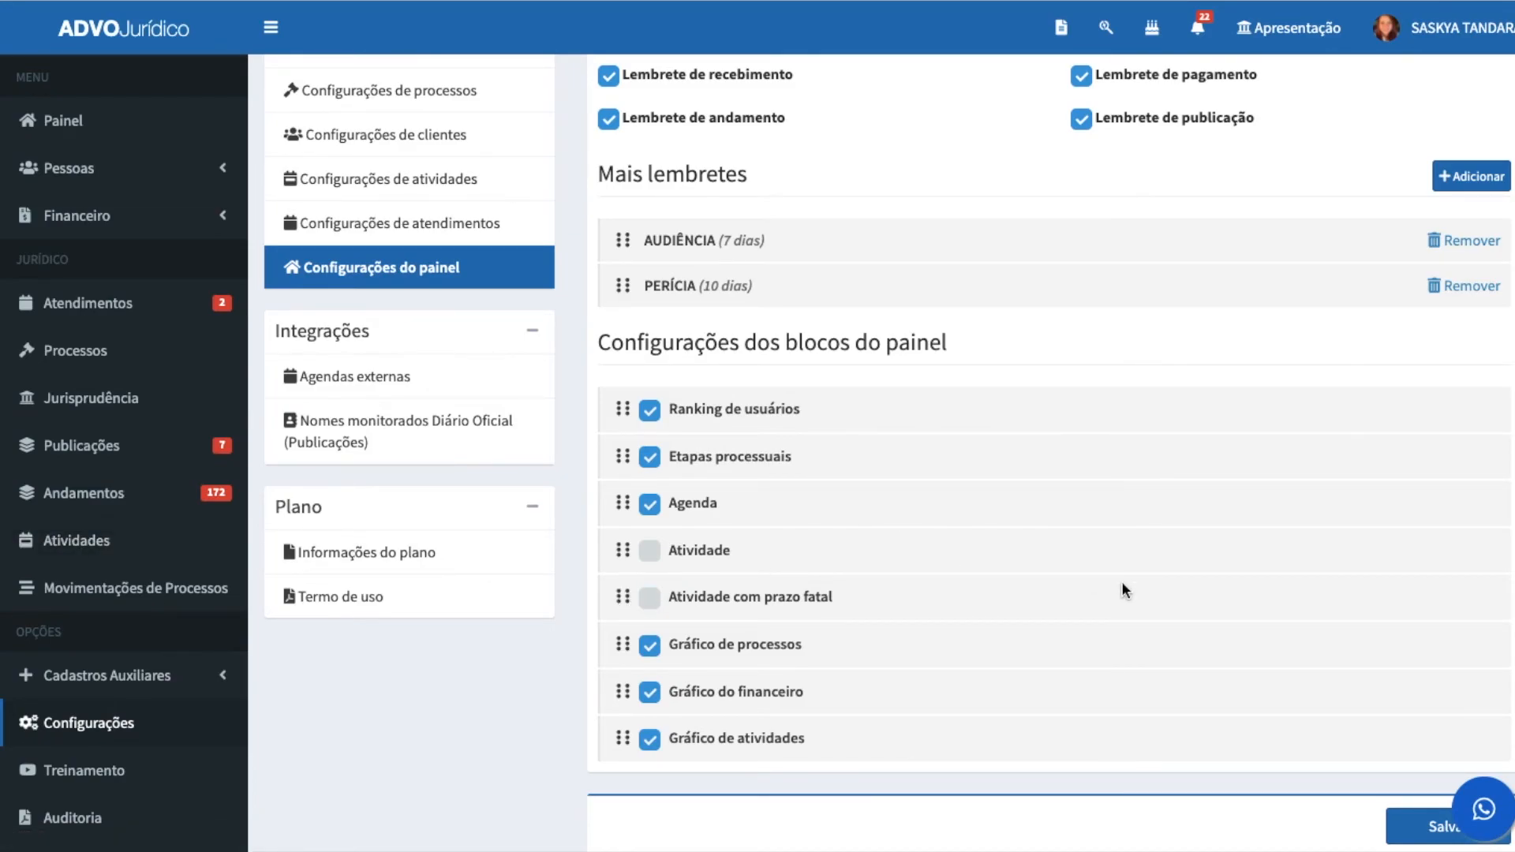
click(649, 645)
click(650, 692)
click(649, 739)
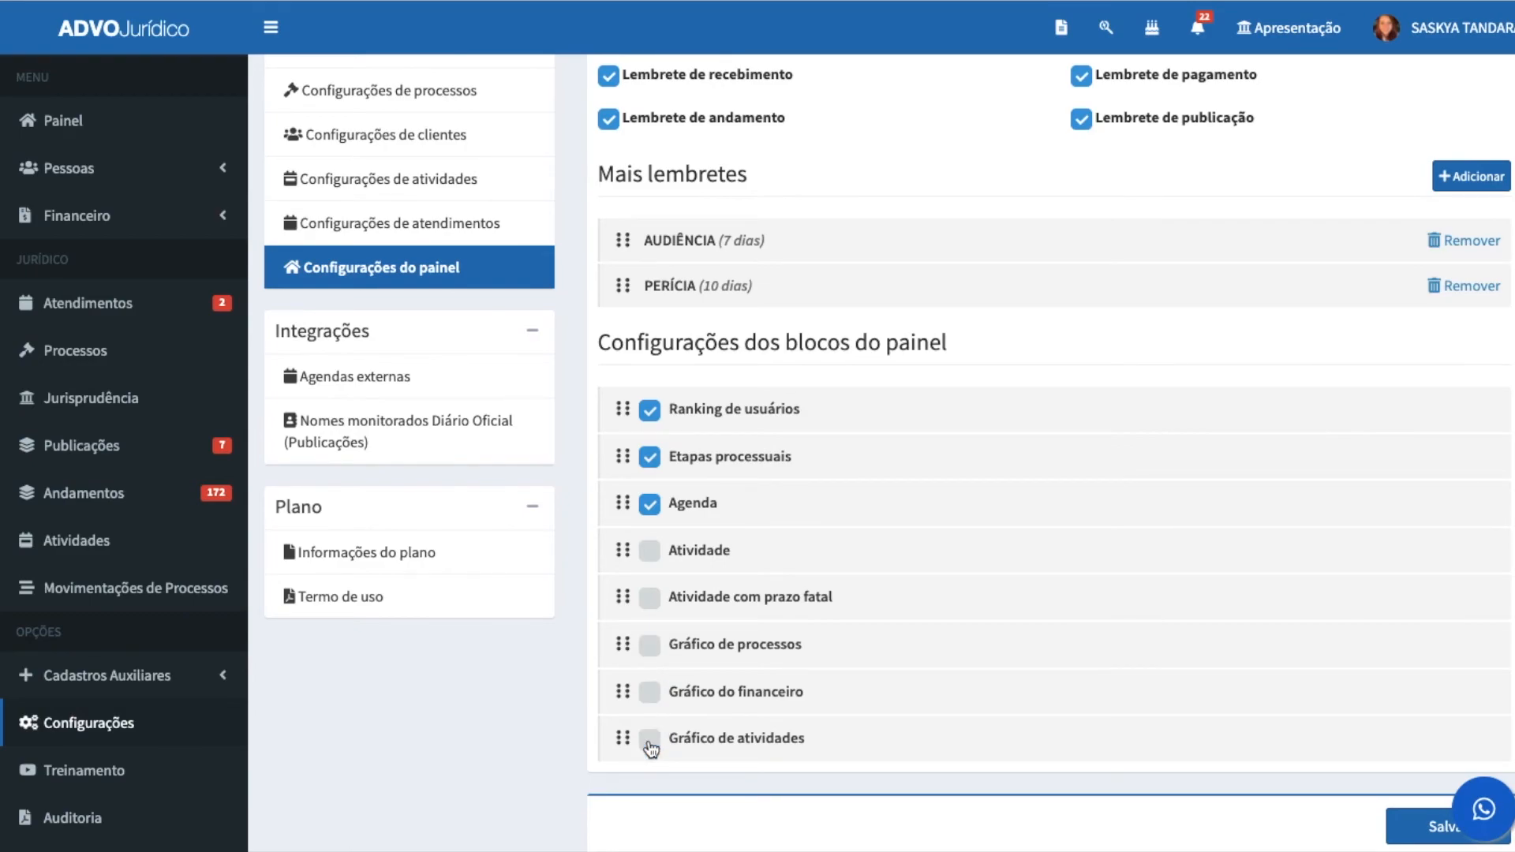
click(650, 646)
scroll(874, 376, up, 3)
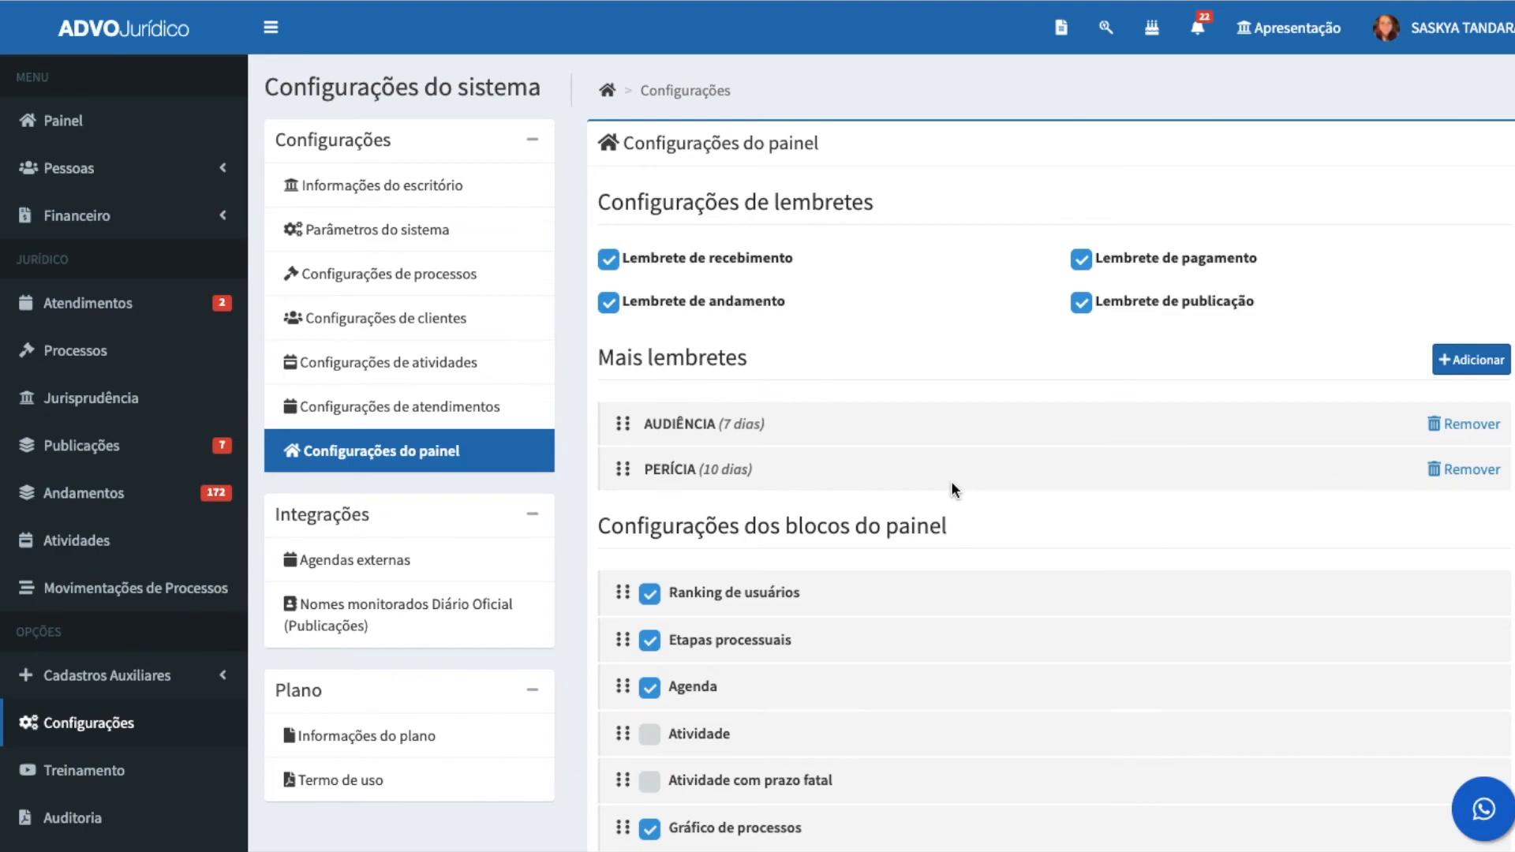
Step: Open the monitored names for the Diário Oficial, examine the name, OAB and UF fields for a new entry, and close the form
scroll(950, 480, down, 3)
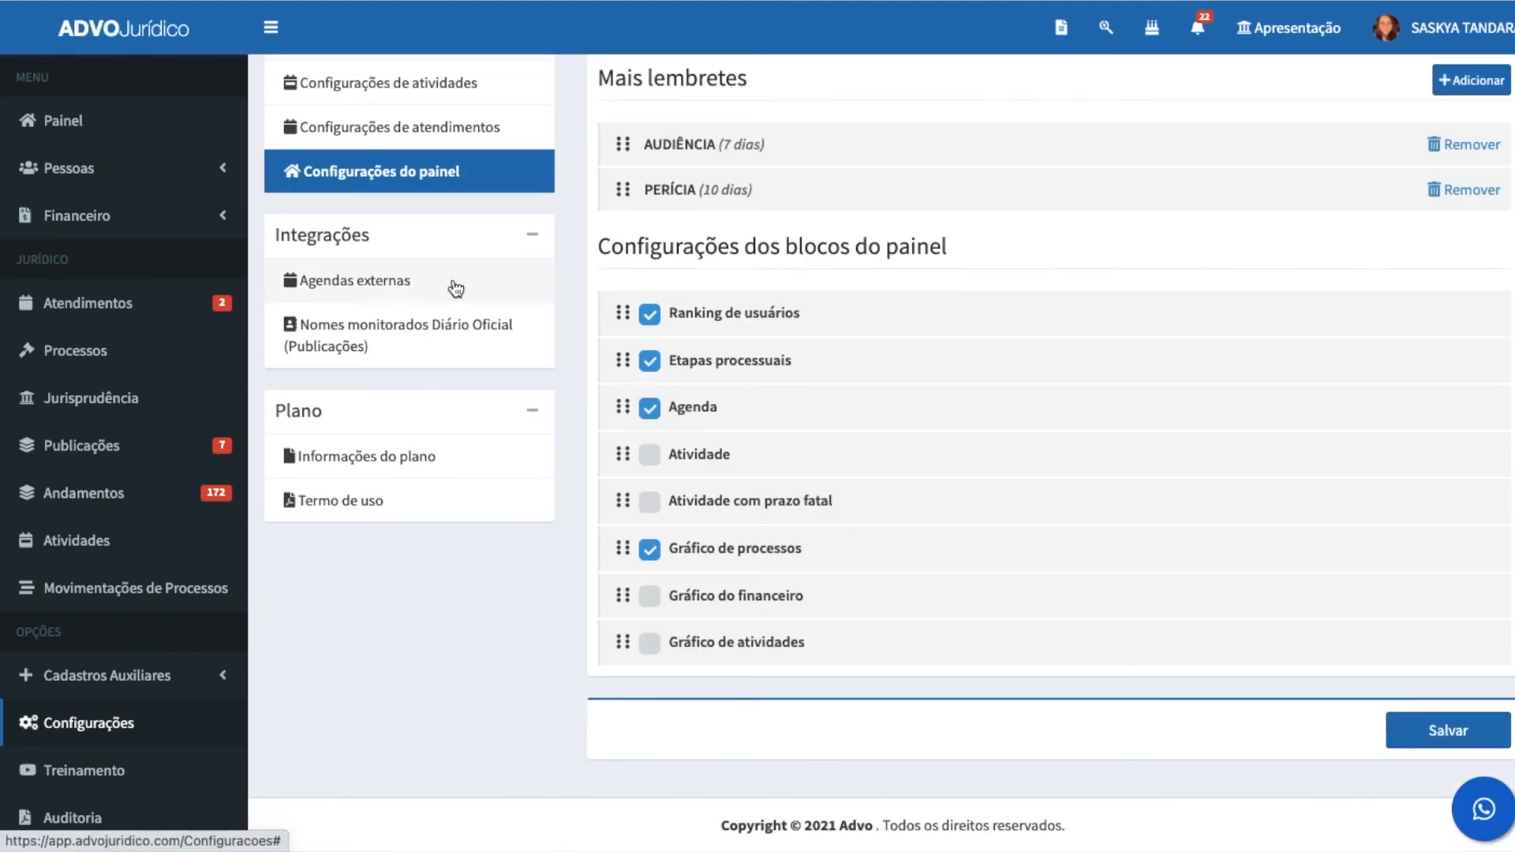
click(400, 335)
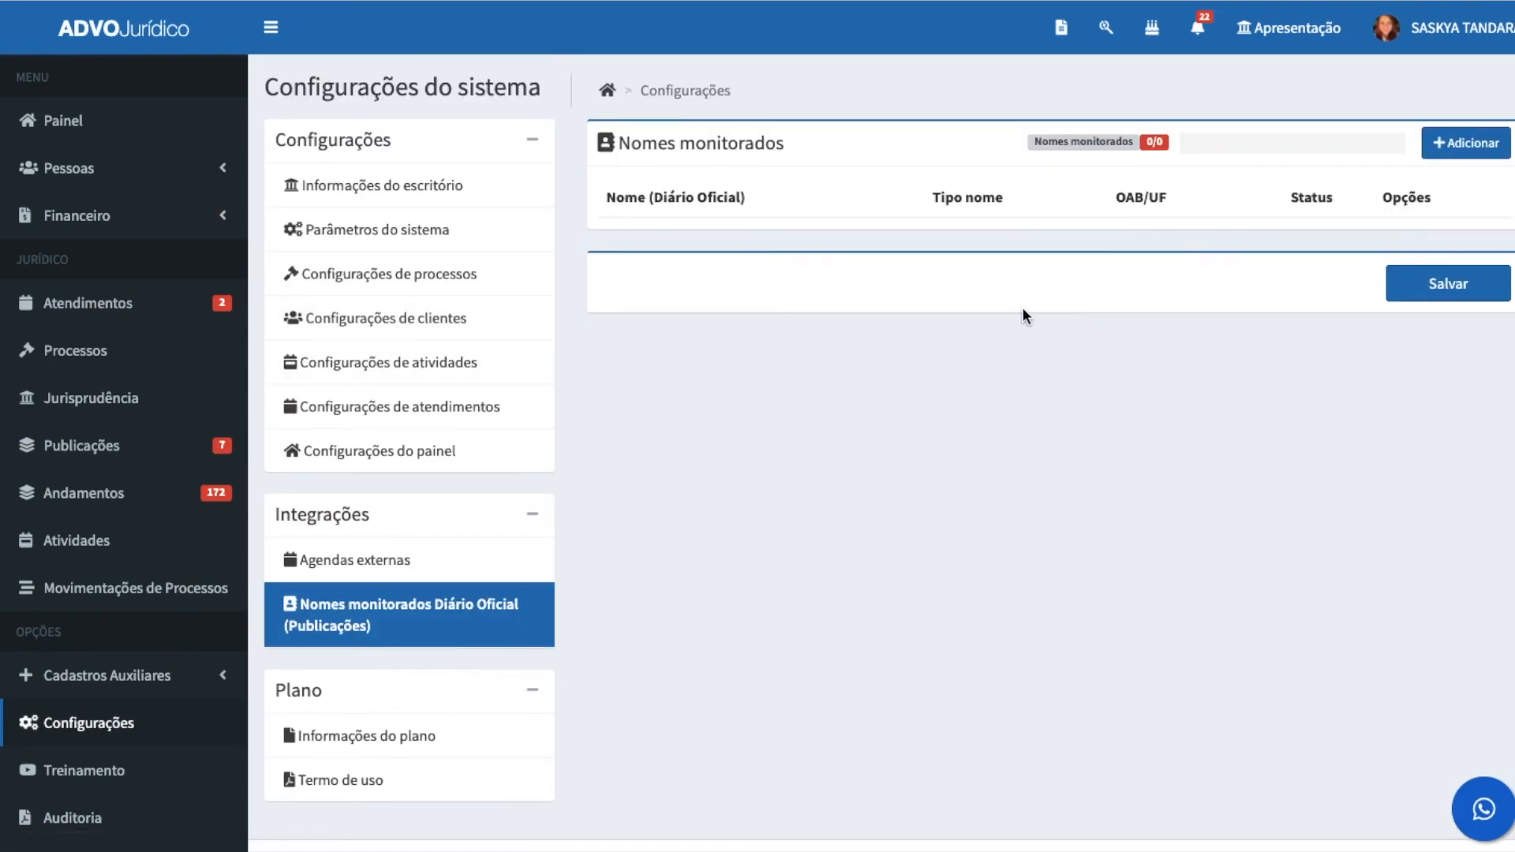
click(1454, 146)
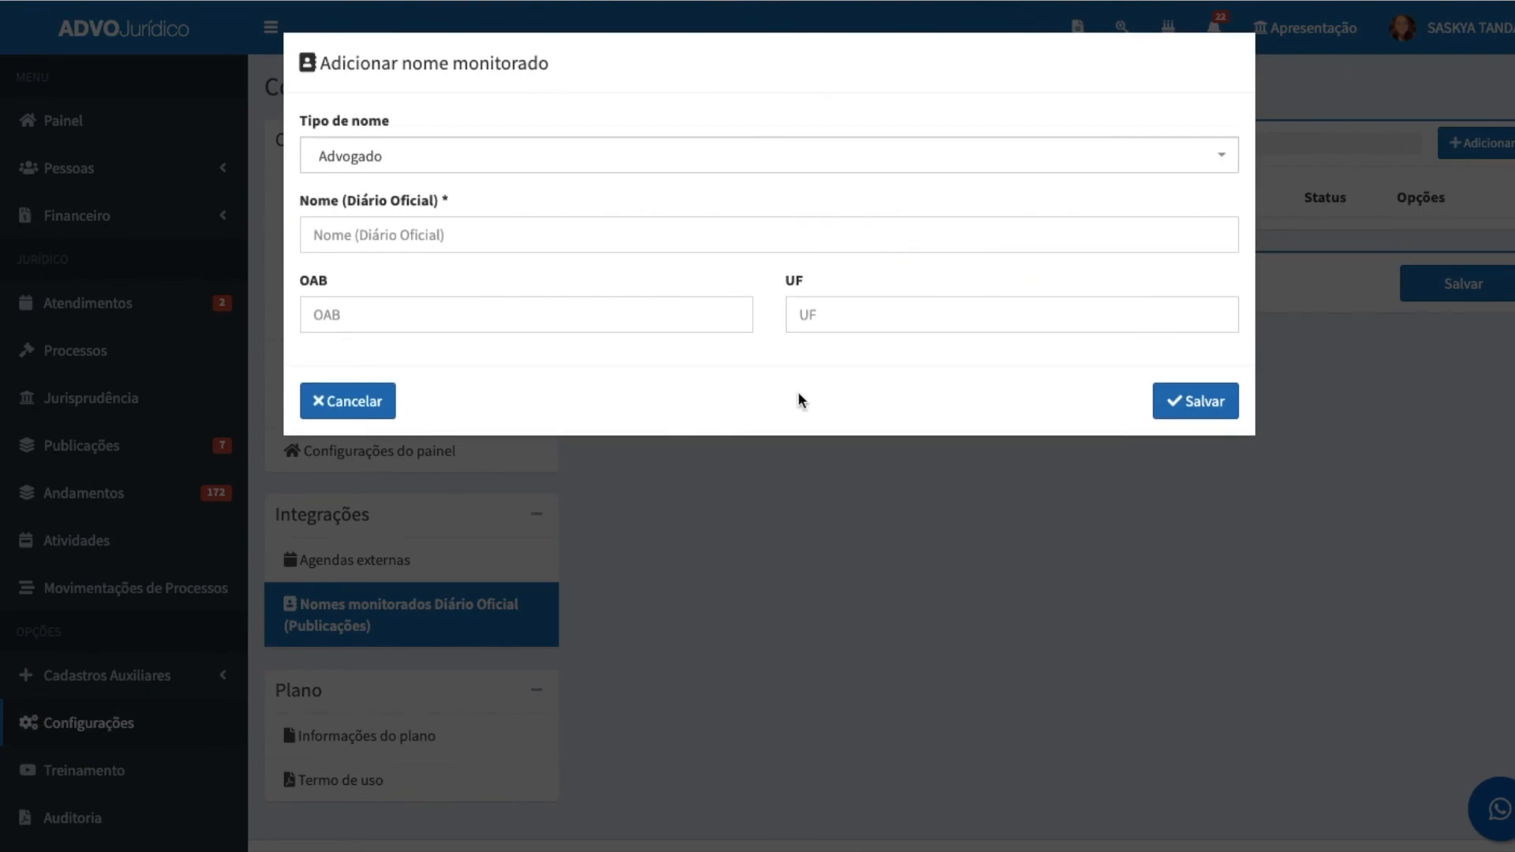
click(313, 234)
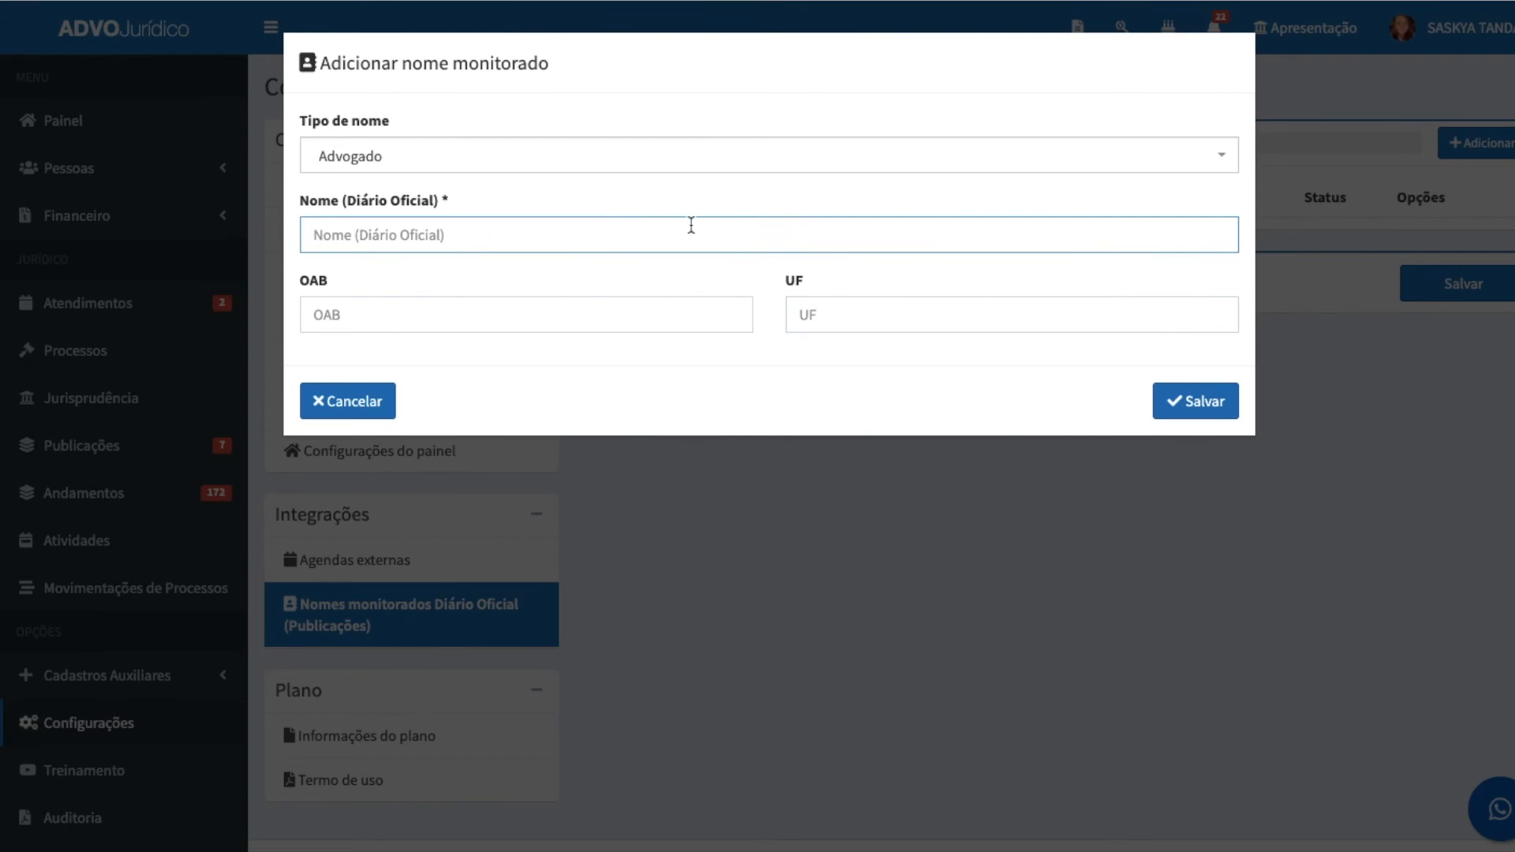
click(331, 314)
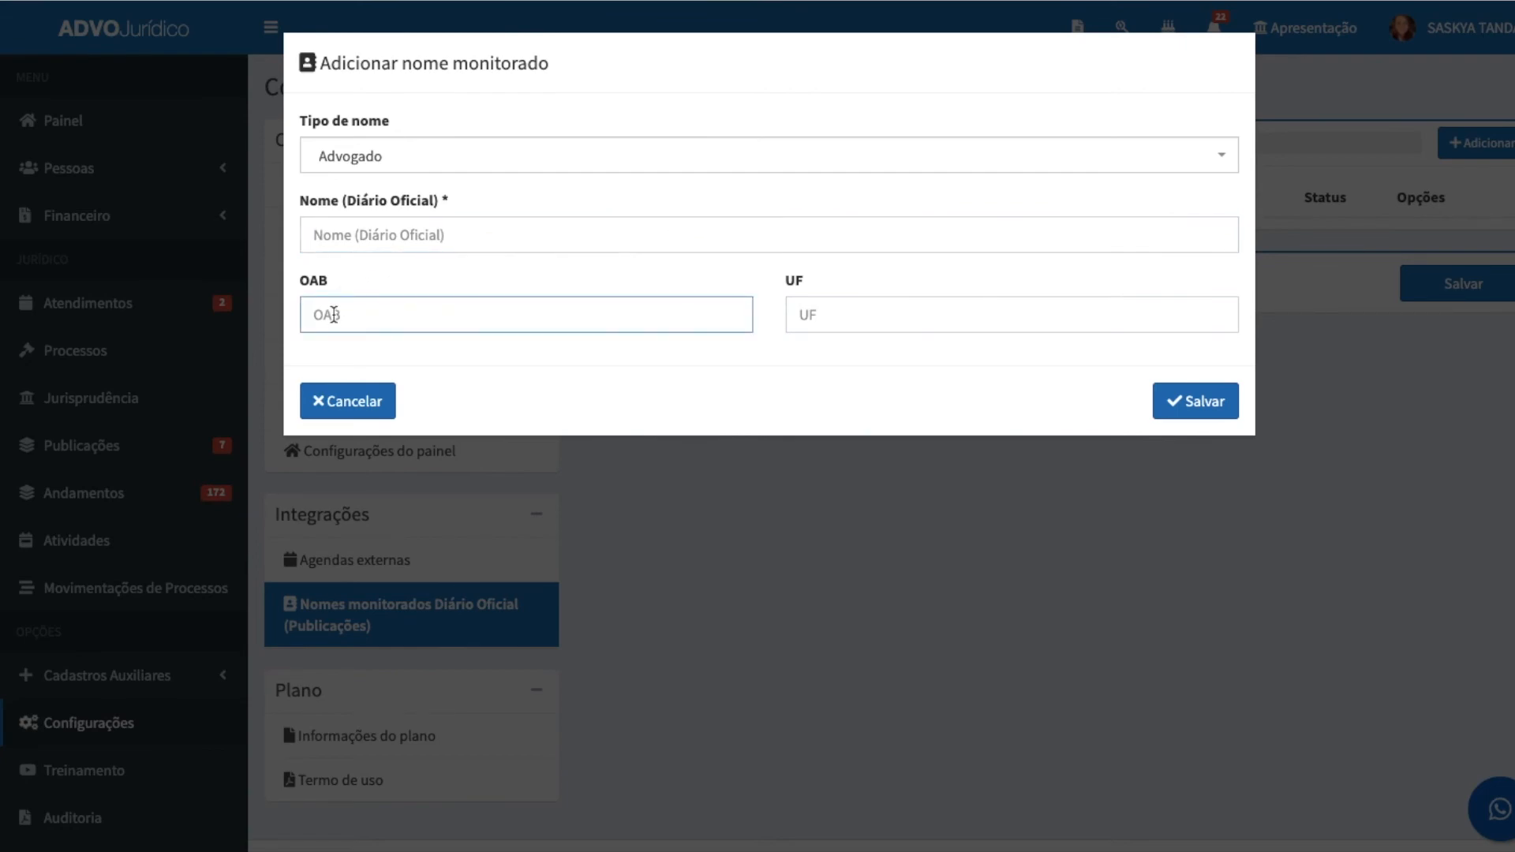
click(829, 304)
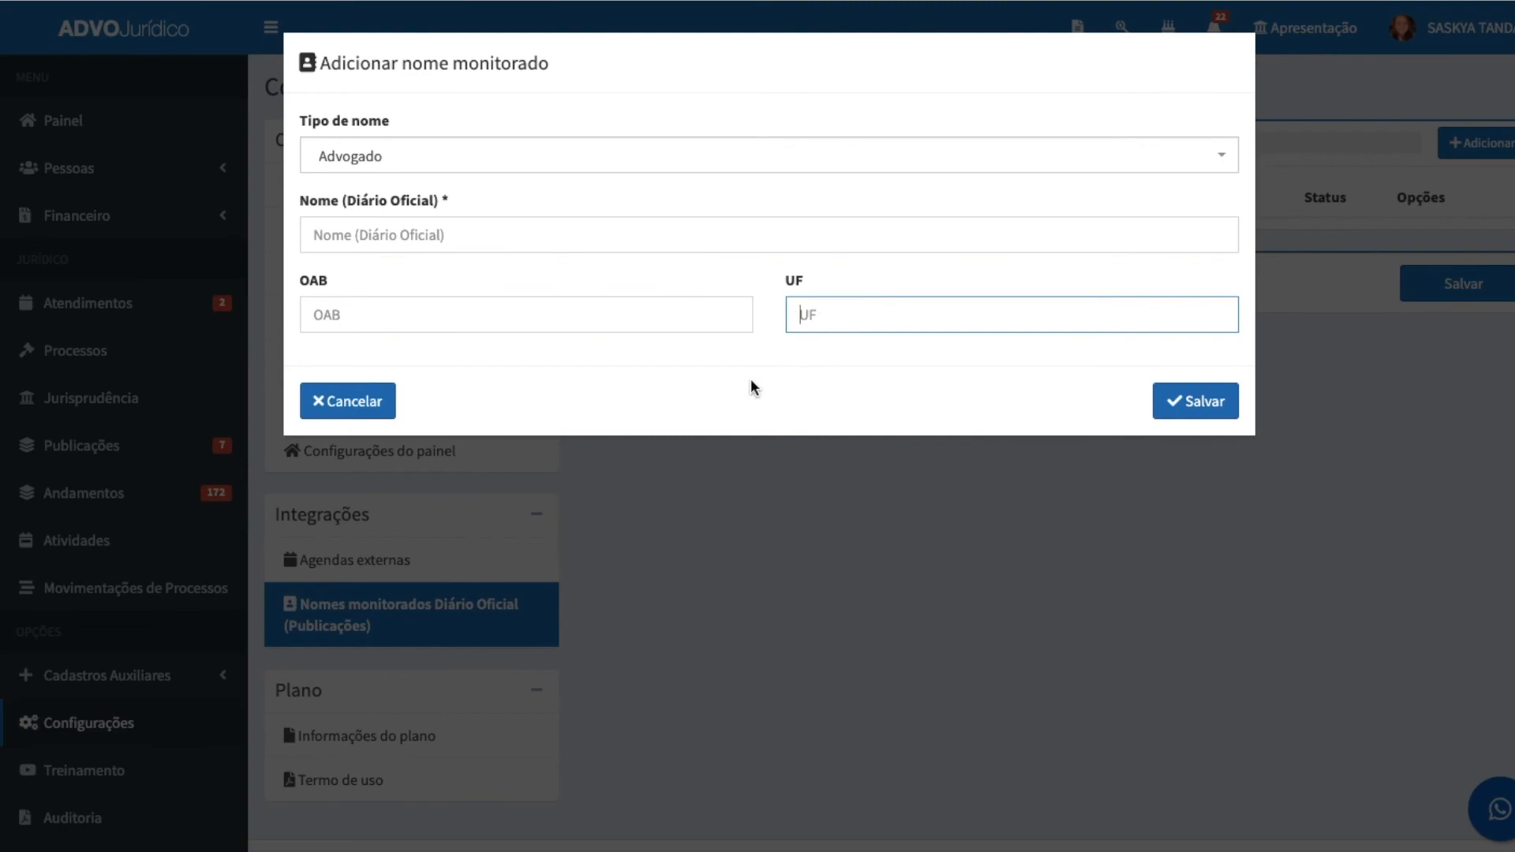
click(1211, 531)
Step: Examine the plan information with its credits and monthly fees, and view the terms of use
click(314, 707)
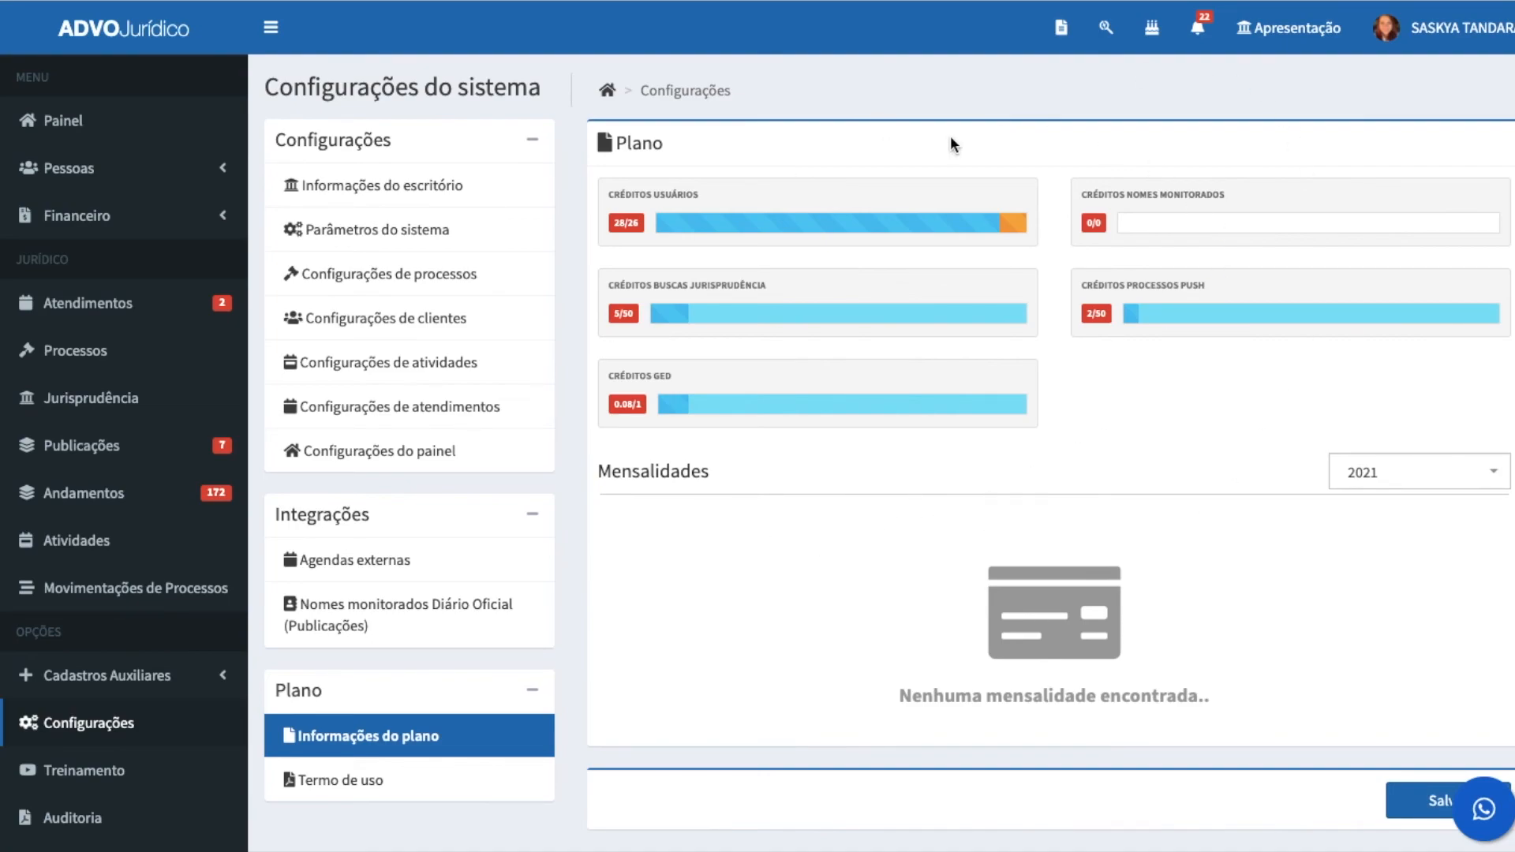
scroll(464, 575, down, 1)
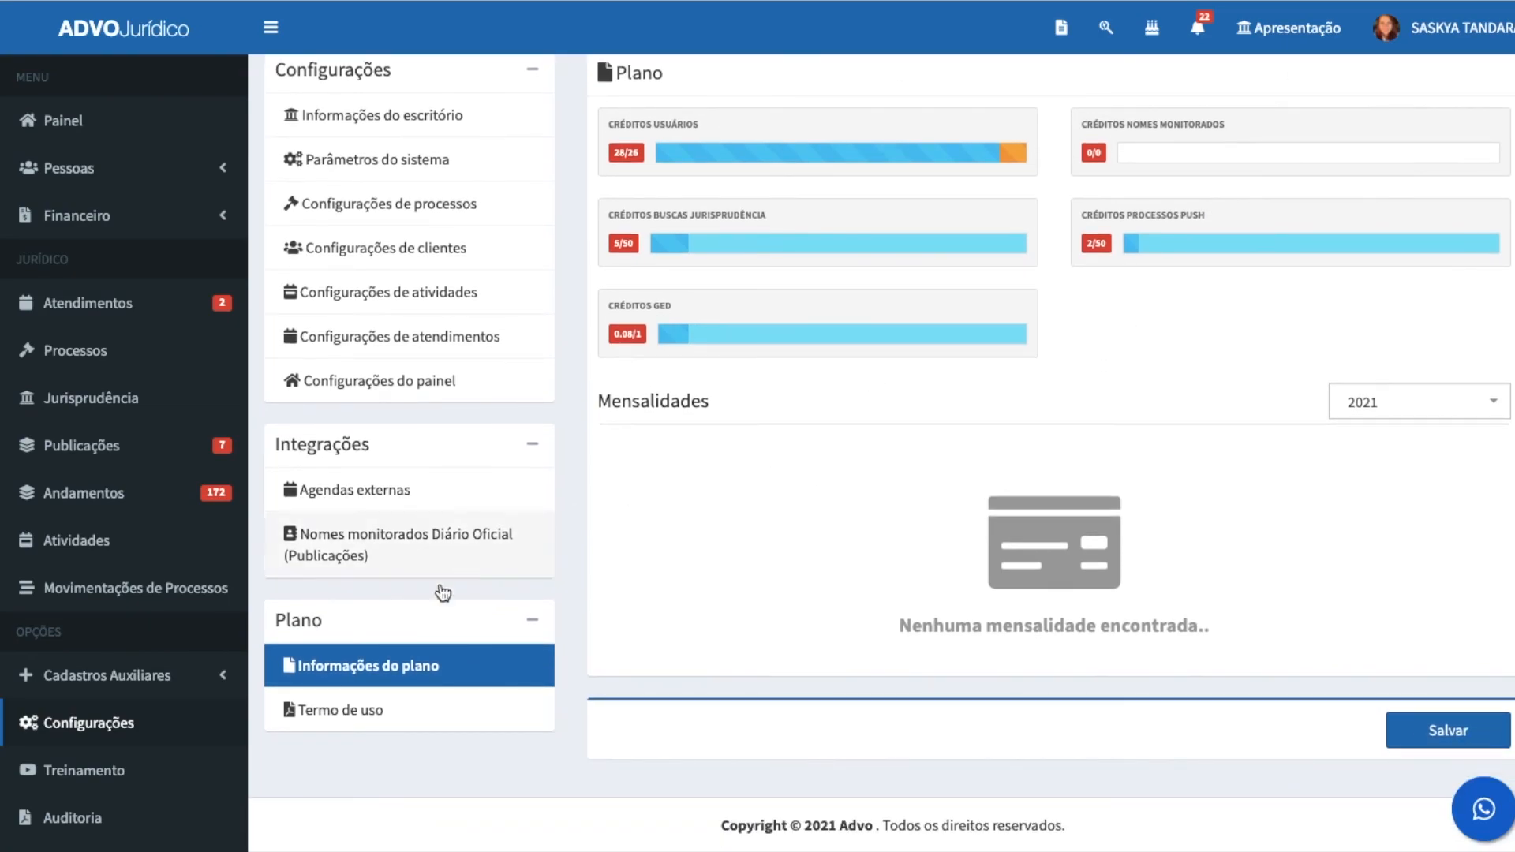
click(305, 718)
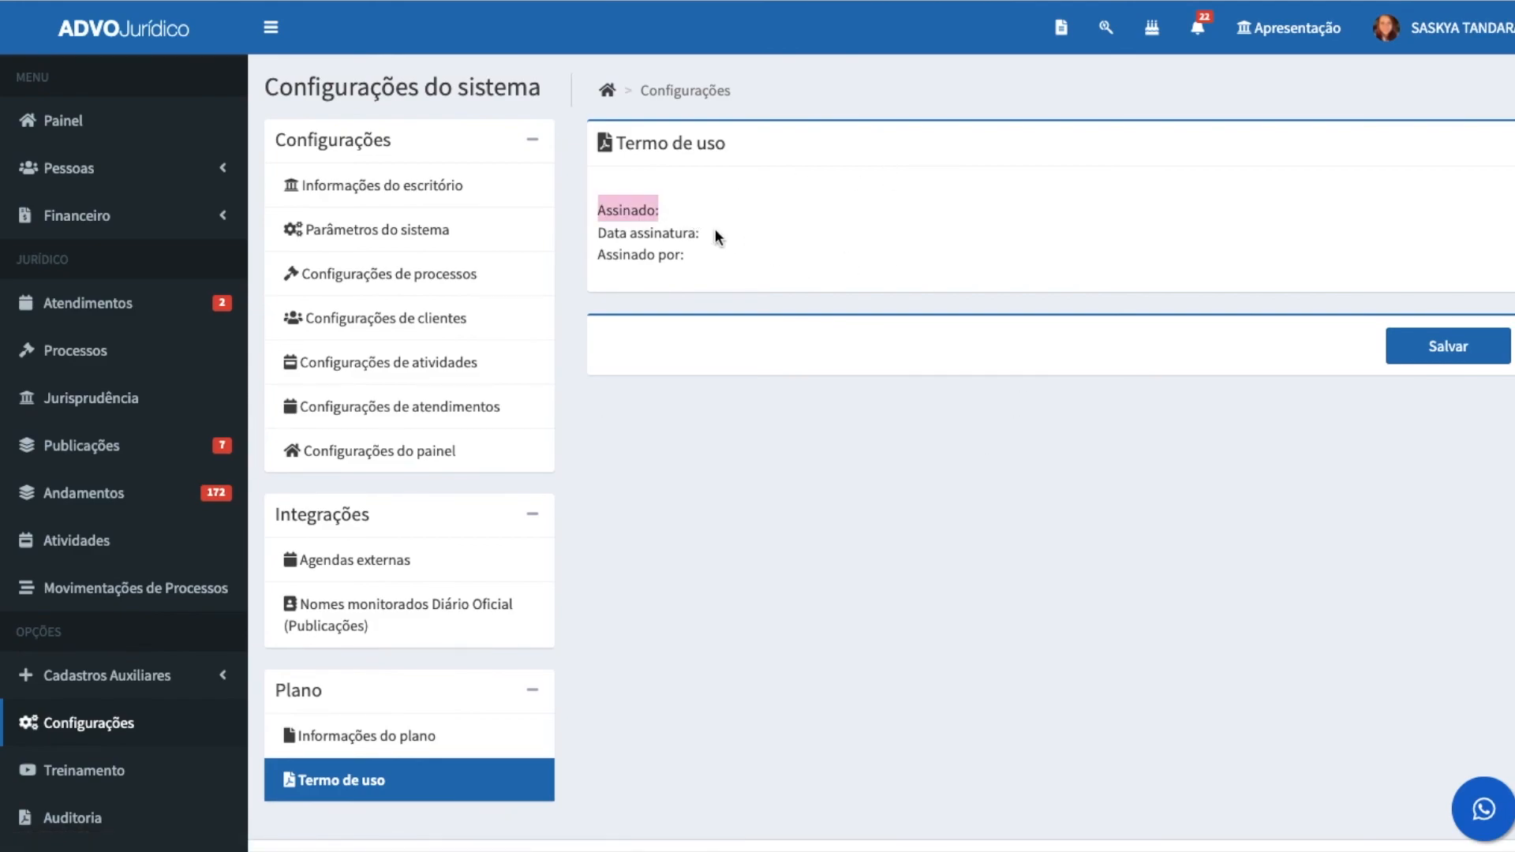
Step: Save the system settings and go to the main dashboard
scroll(797, 453, down, 1)
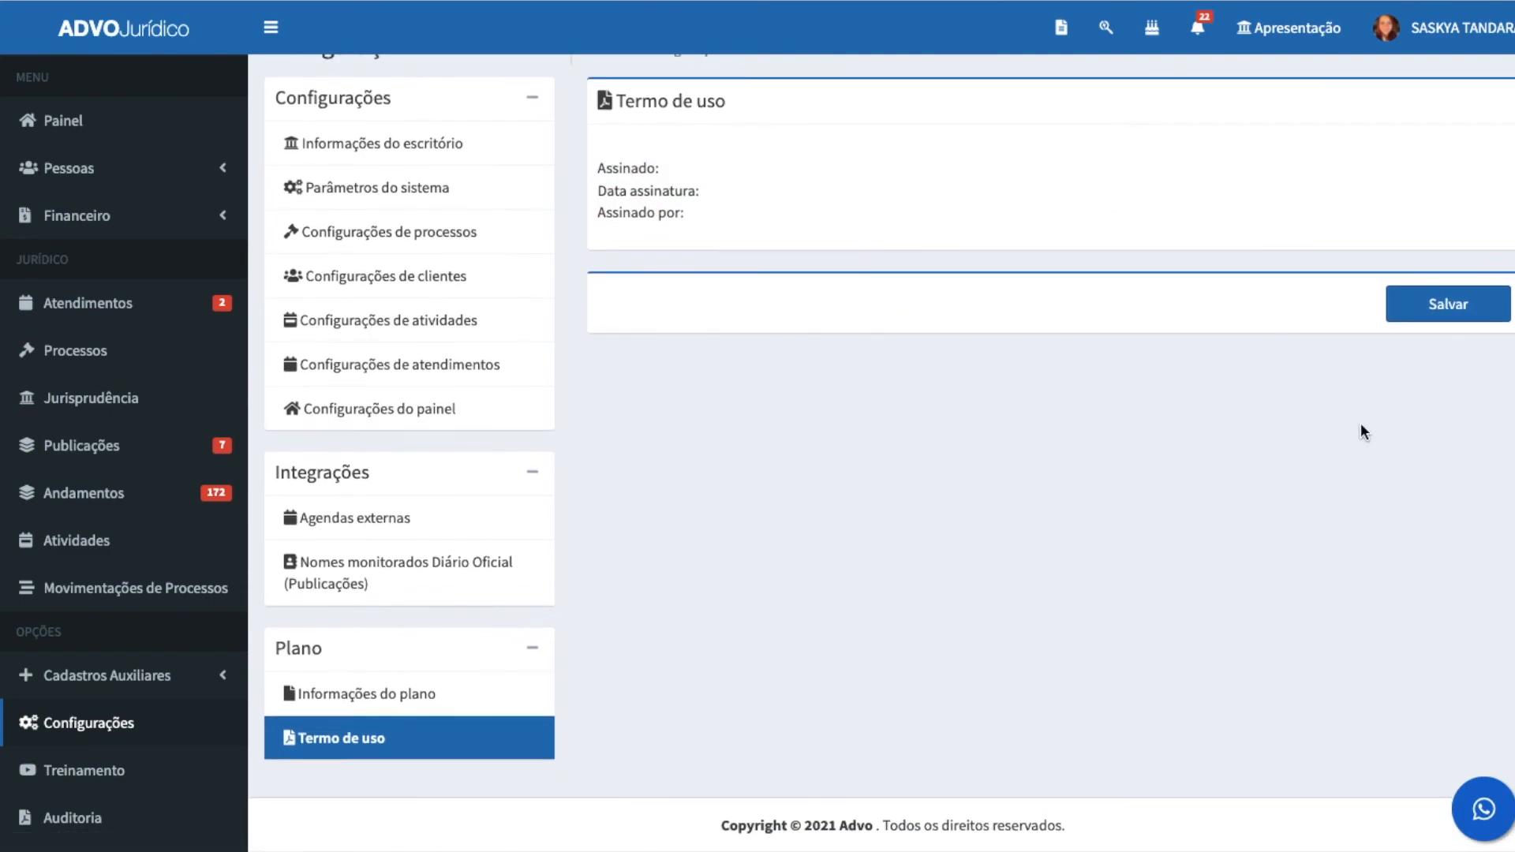
click(1440, 314)
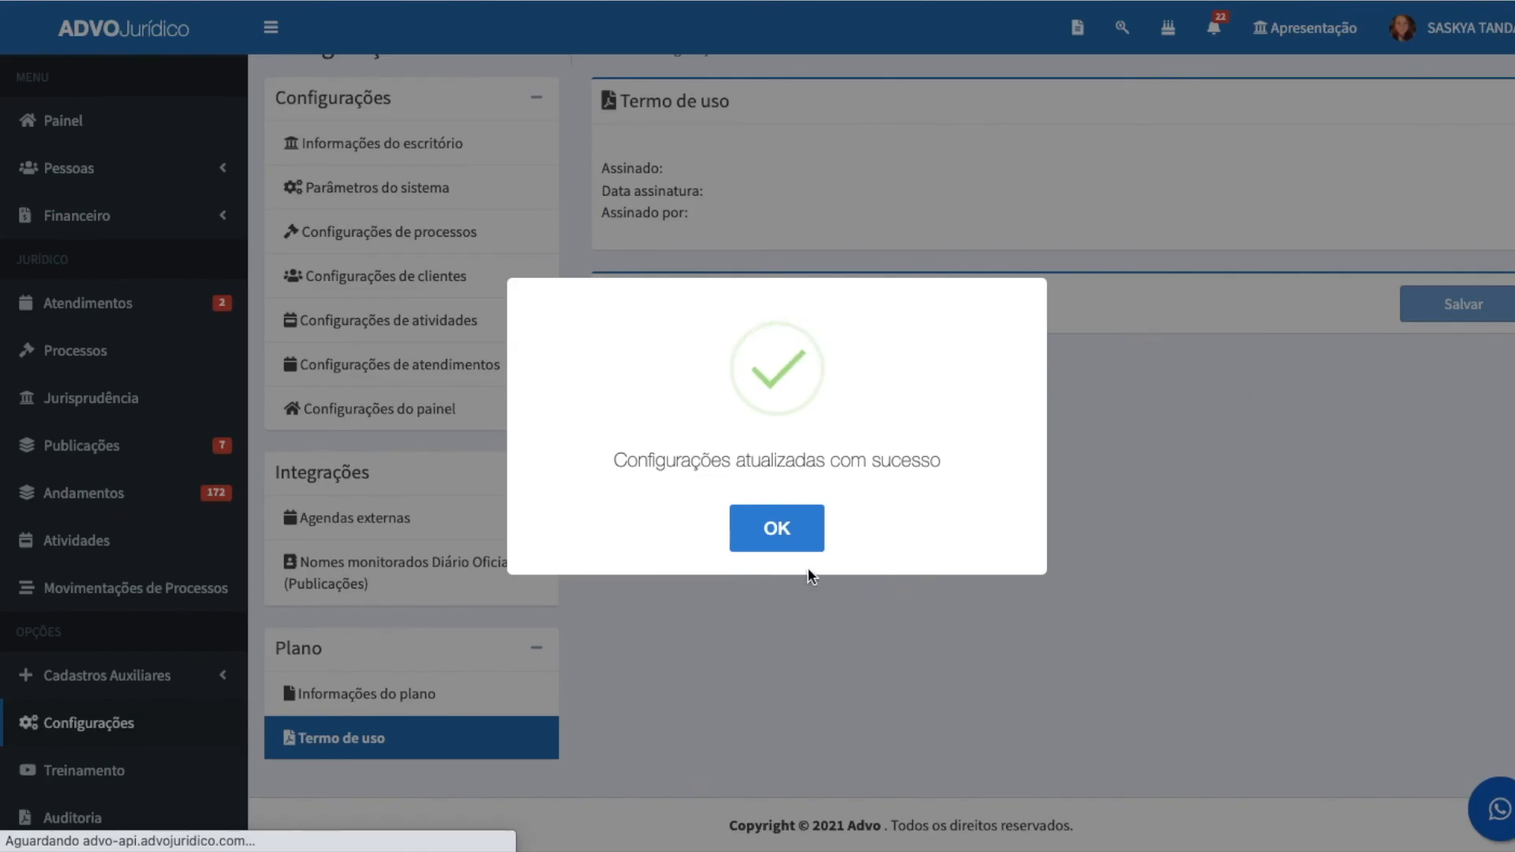
click(789, 530)
click(78, 360)
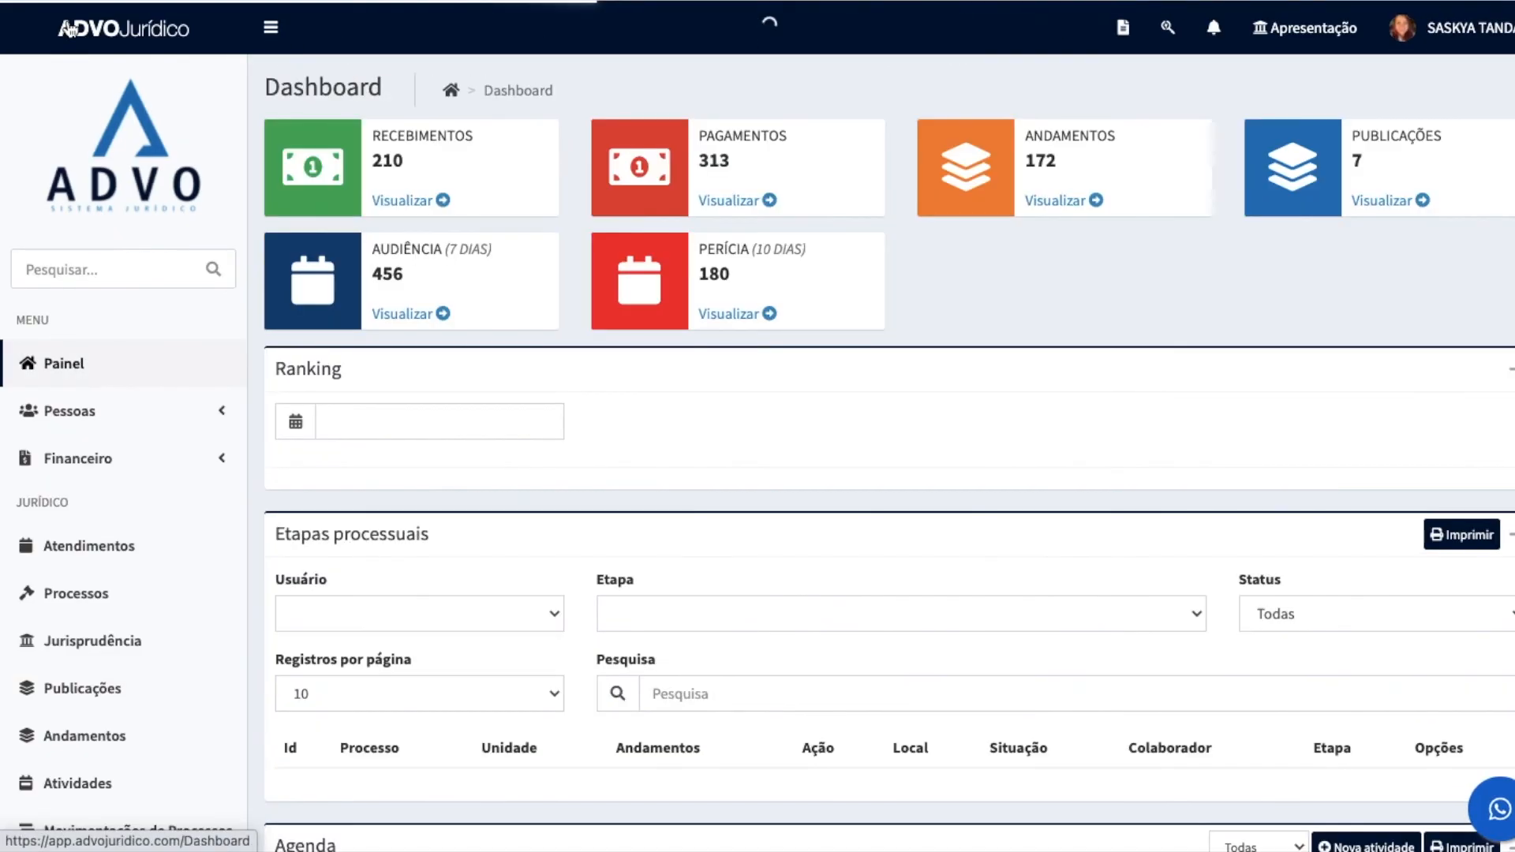